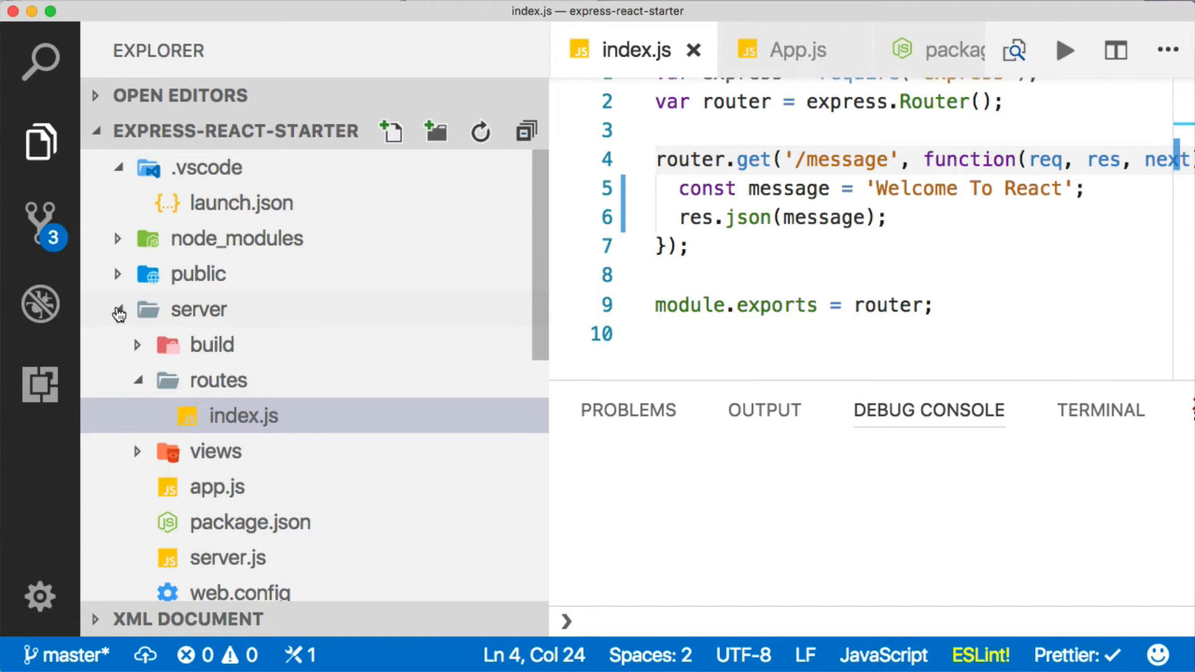
Collapse the server and src folders in the Explorer so only top-level items show.
{"action": "left_click", "coordinate": [119, 315]}
{"action": "left_click", "coordinate": [118, 349]}
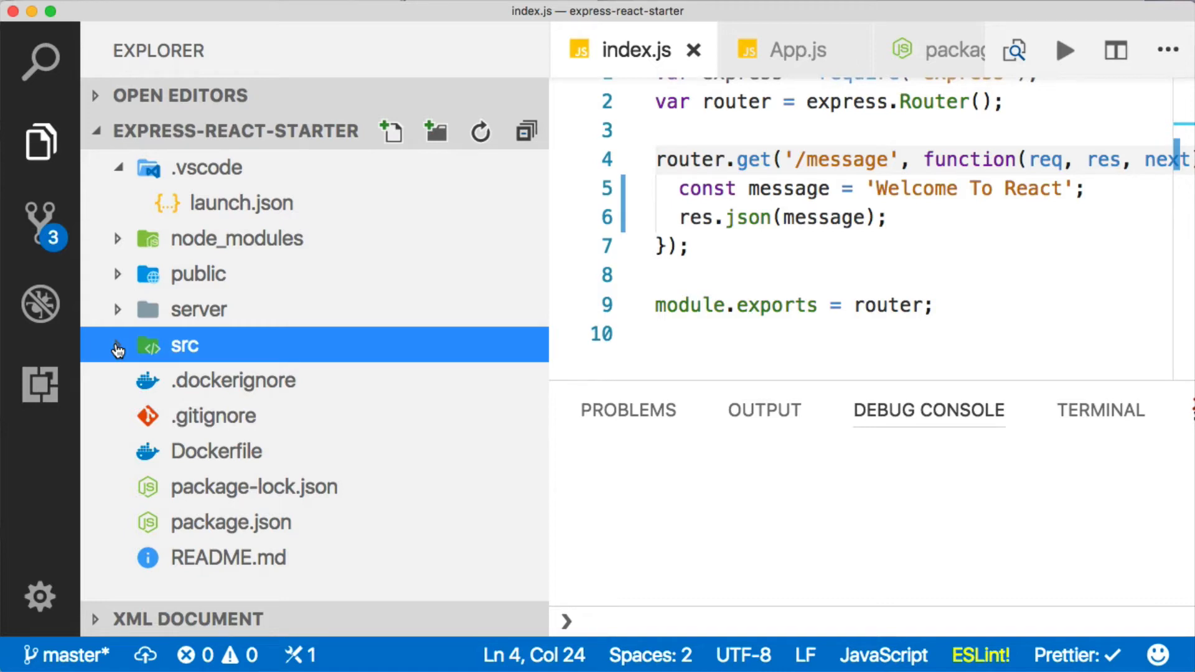
Restart the React client with npm start and set a Chrome breakpoint on the fetch line.
{"action": "key", "text": "super+Tab"}
{"action": "key", "text": "super+Tab"}
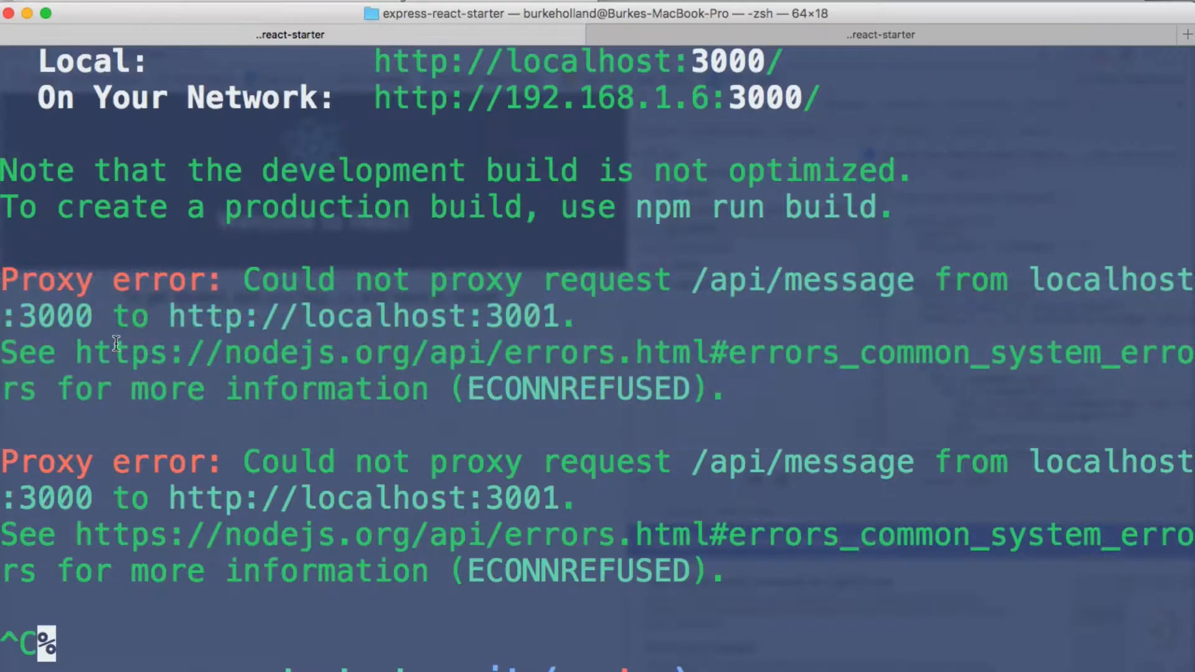
{"action": "type", "text": "pm start"}
{"action": "key", "text": "Return"}
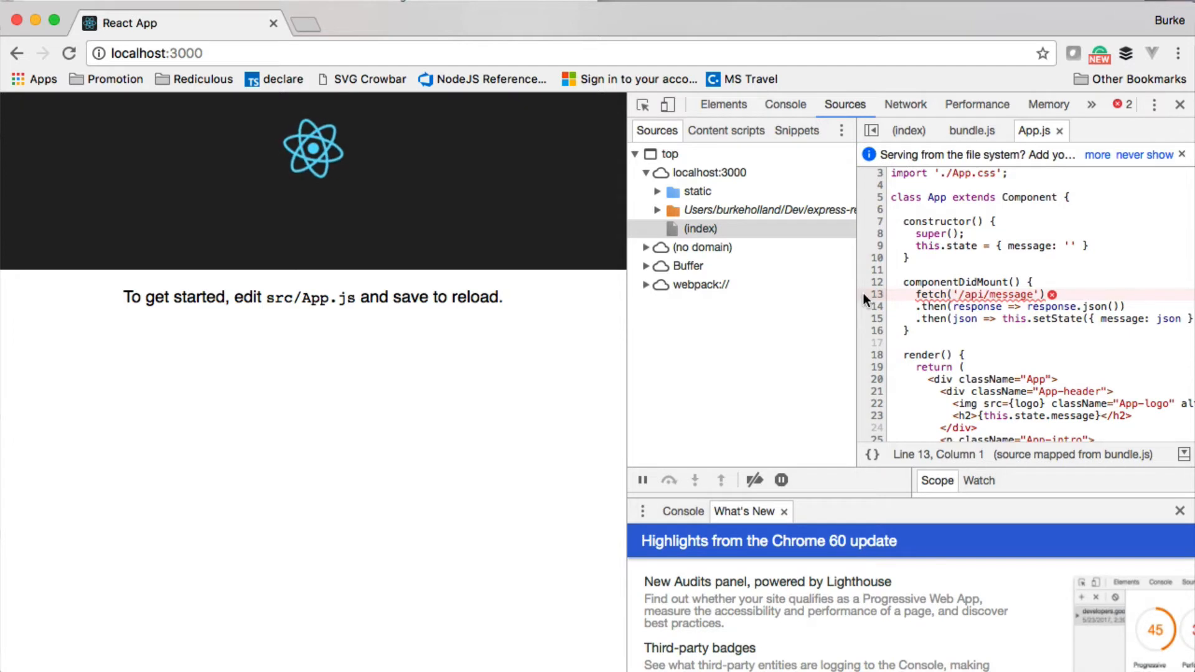
{"action": "left_click", "coordinate": [864, 294]}
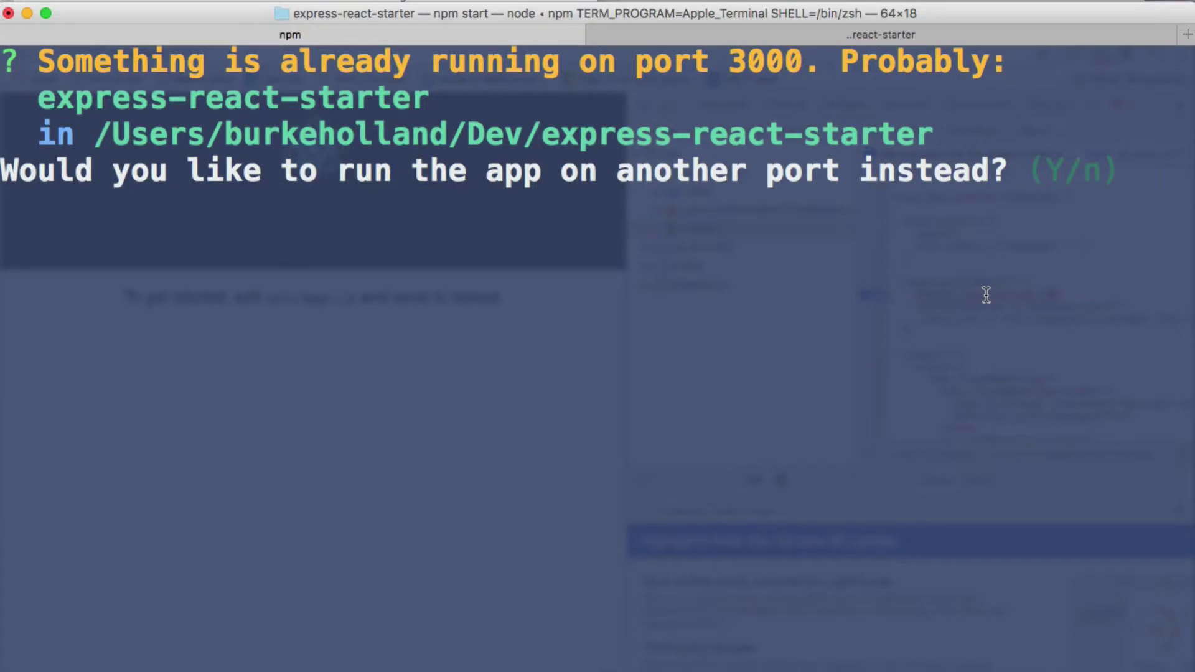
Run the Express server script in a second Terminal tab.
{"action": "key", "text": "super+t"}
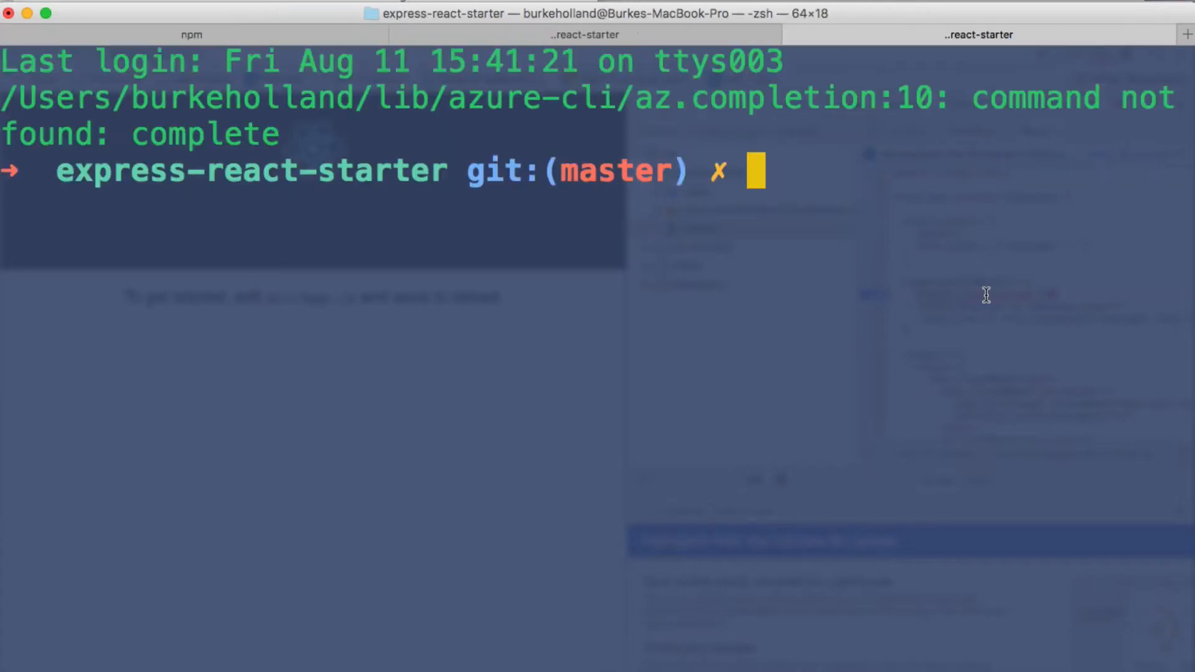
{"action": "type", "text": "npm run rver"}
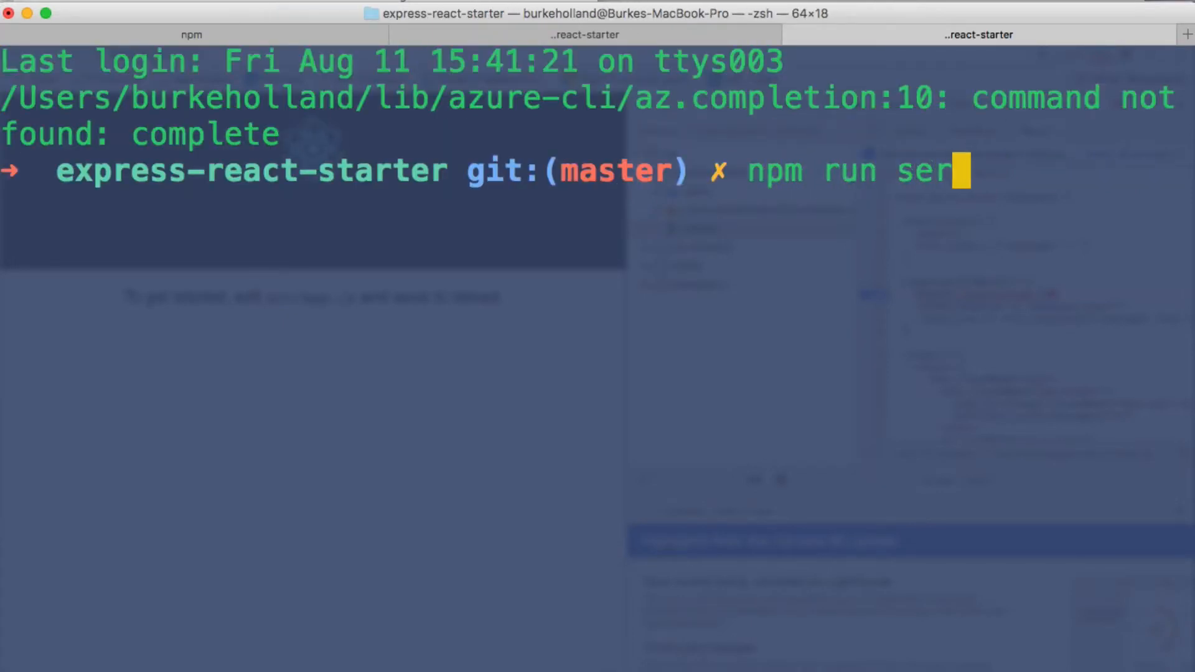
{"action": "type", "text": "ver"}
{"action": "key", "text": "Return"}
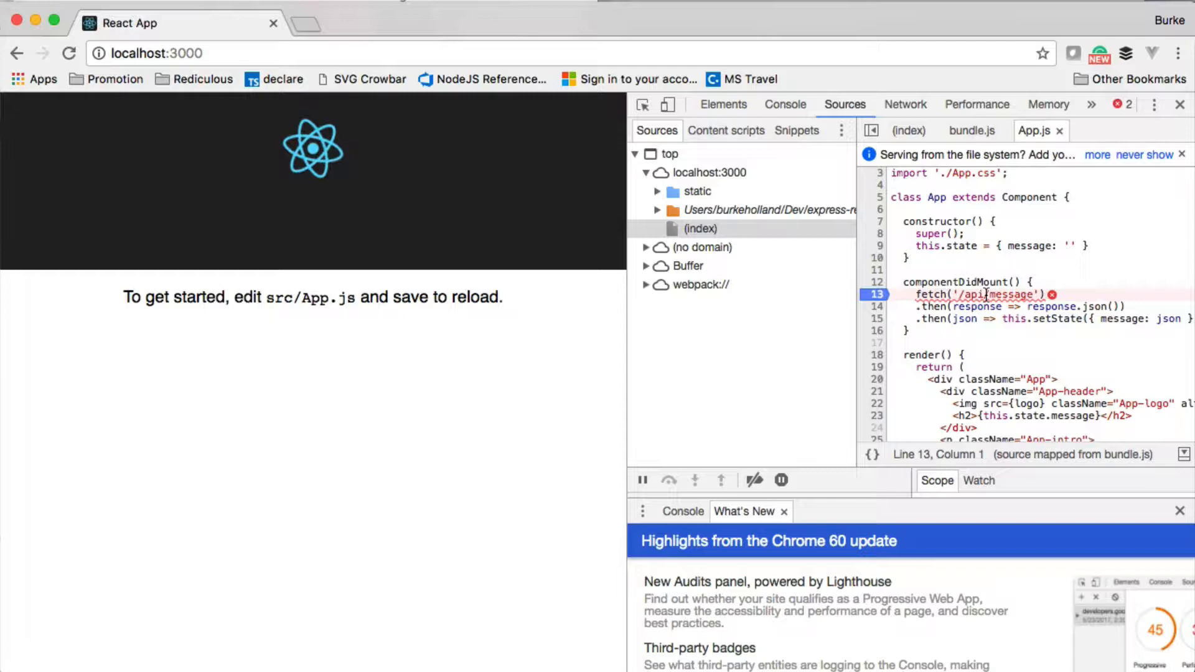
Reload the page, resume past the fetch breakpoint to show Welcome To React, and return to VS Code.
{"action": "key", "text": "super+r"}
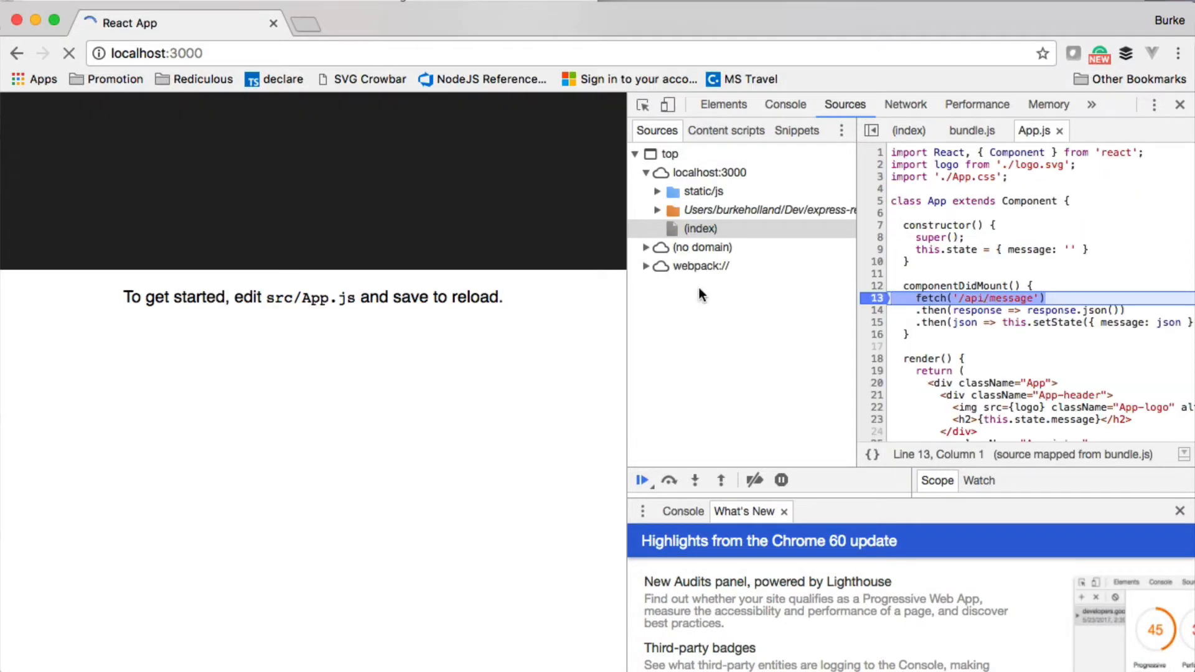
{"action": "key", "text": "super+r"}
{"action": "left_click", "coordinate": [643, 480]}
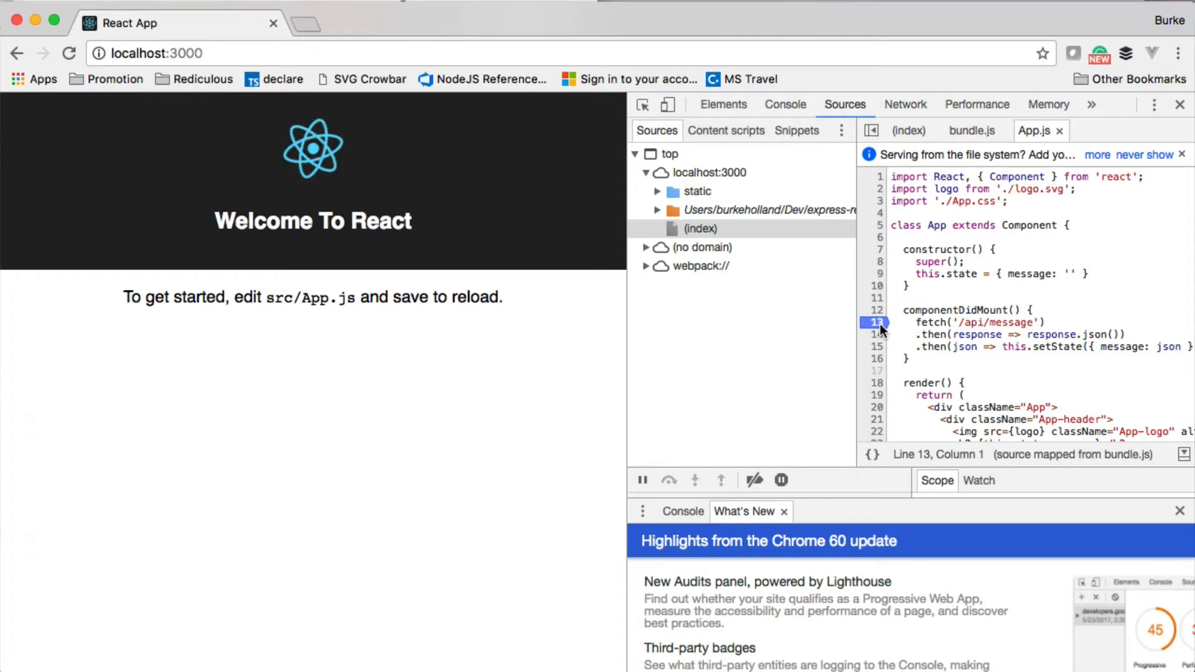
{"action": "key", "text": "super+Tab"}
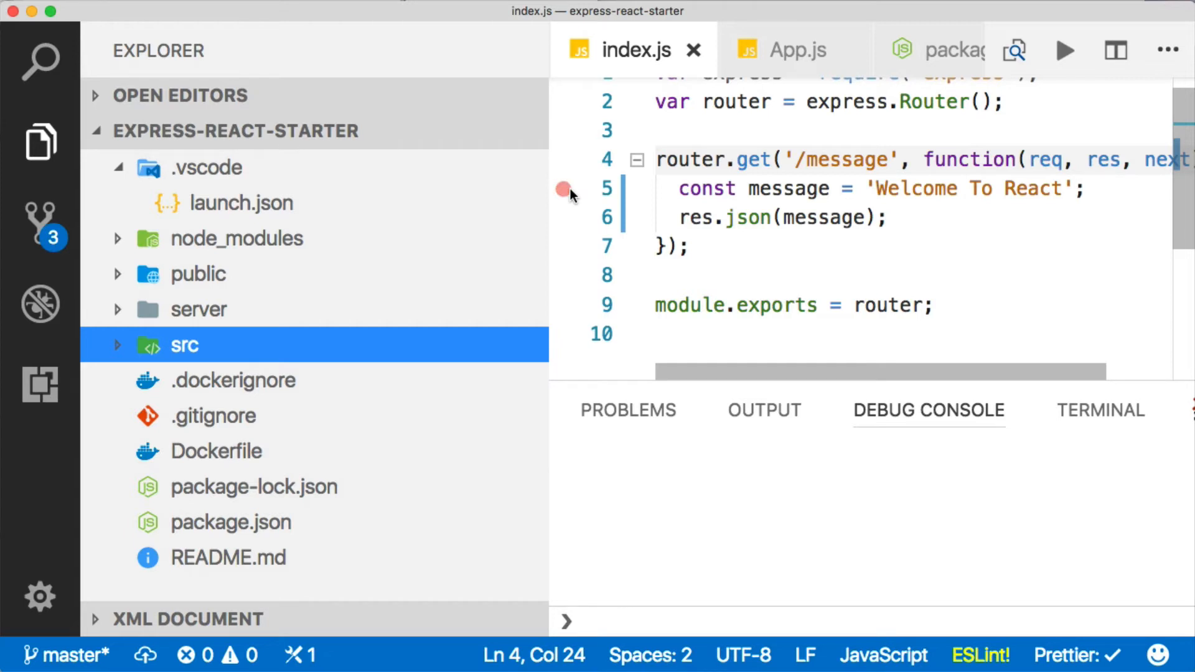
{"action": "mouse_move", "coordinate": [262, 210]}
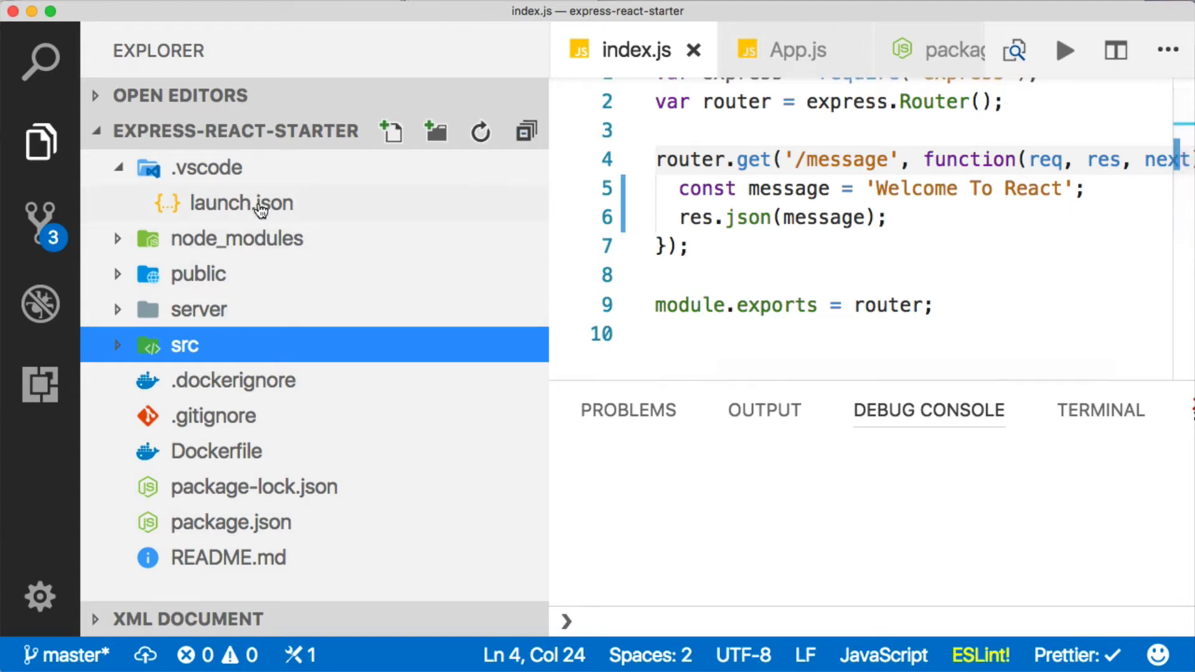
Review launch.json's compound Launch Client/Server with its Chrome and node configurations and the Chrome debugger extension.
{"action": "left_click", "coordinate": [241, 203]}
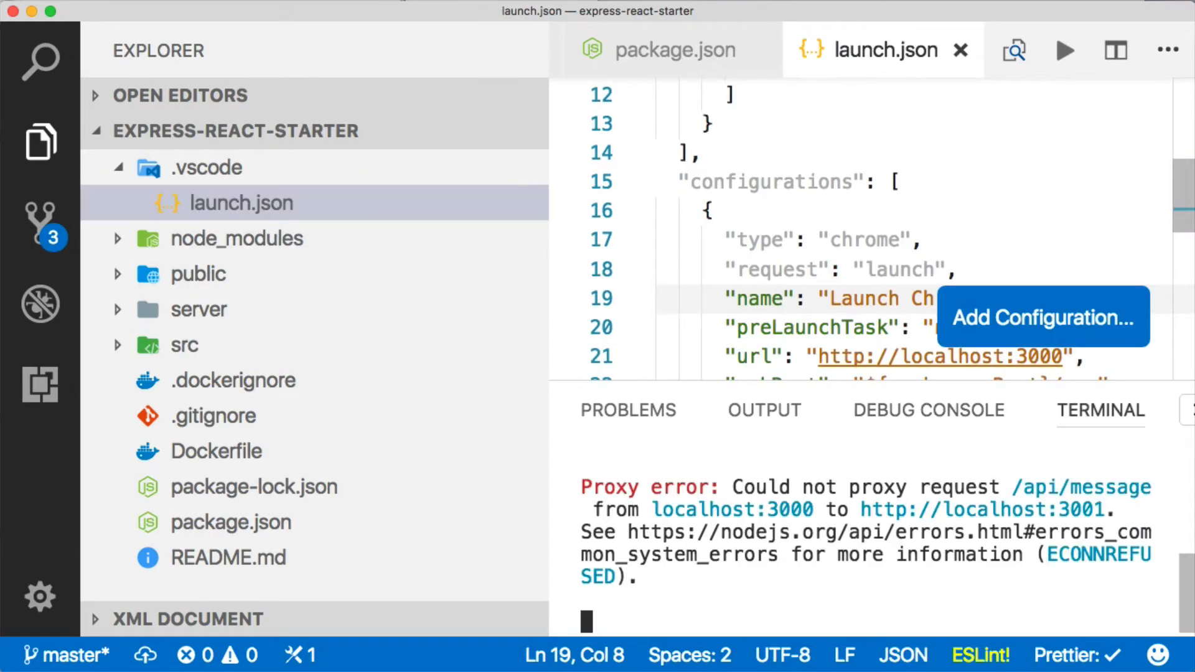
{"action": "scroll", "coordinate": [868, 271], "scroll_direction": "up", "scroll_amount": 3}
{"action": "scroll", "coordinate": [868, 272], "scroll_direction": "up", "scroll_amount": 1}
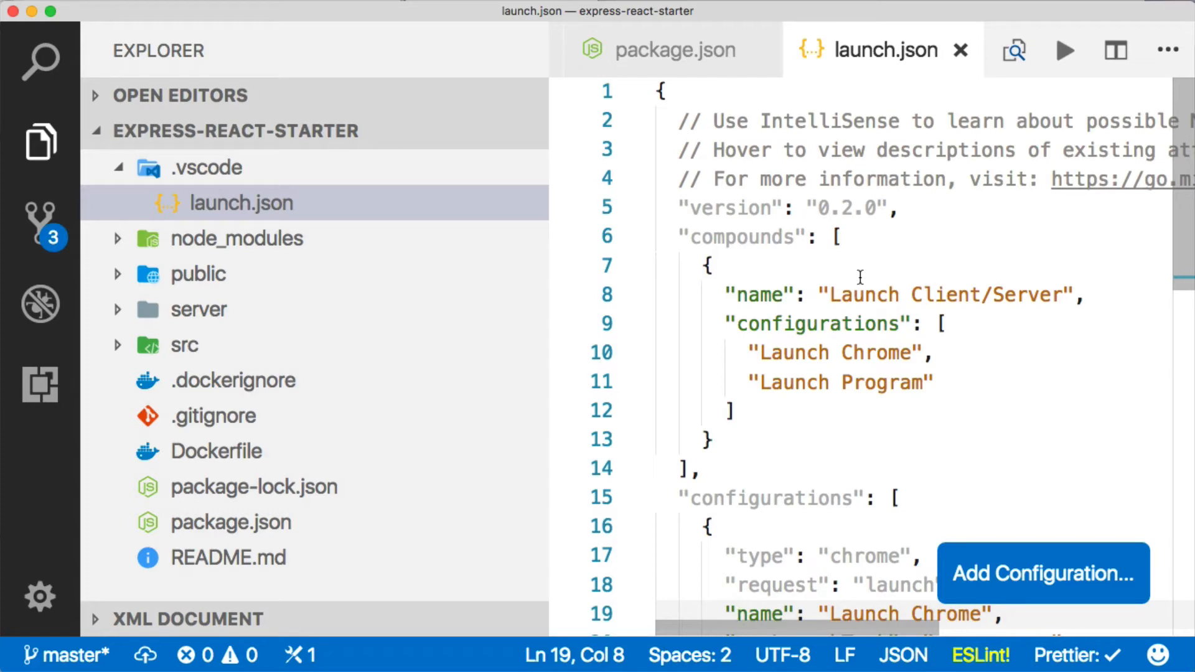
{"action": "scroll", "coordinate": [888, 280], "scroll_direction": "down", "scroll_amount": 2}
{"action": "scroll", "coordinate": [889, 341], "scroll_direction": "down", "scroll_amount": 1}
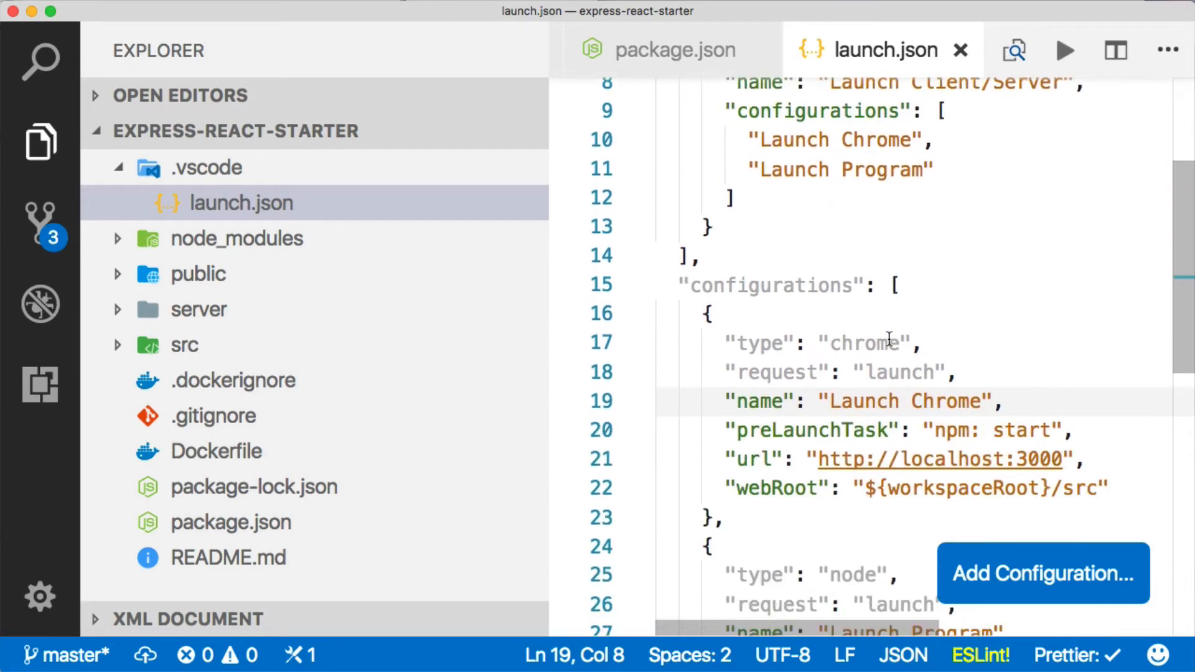
{"action": "left_click_drag", "start_coordinate": [830, 400], "coordinate": [957, 401]}
{"action": "scroll", "coordinate": [911, 393], "scroll_direction": "down", "scroll_amount": 4}
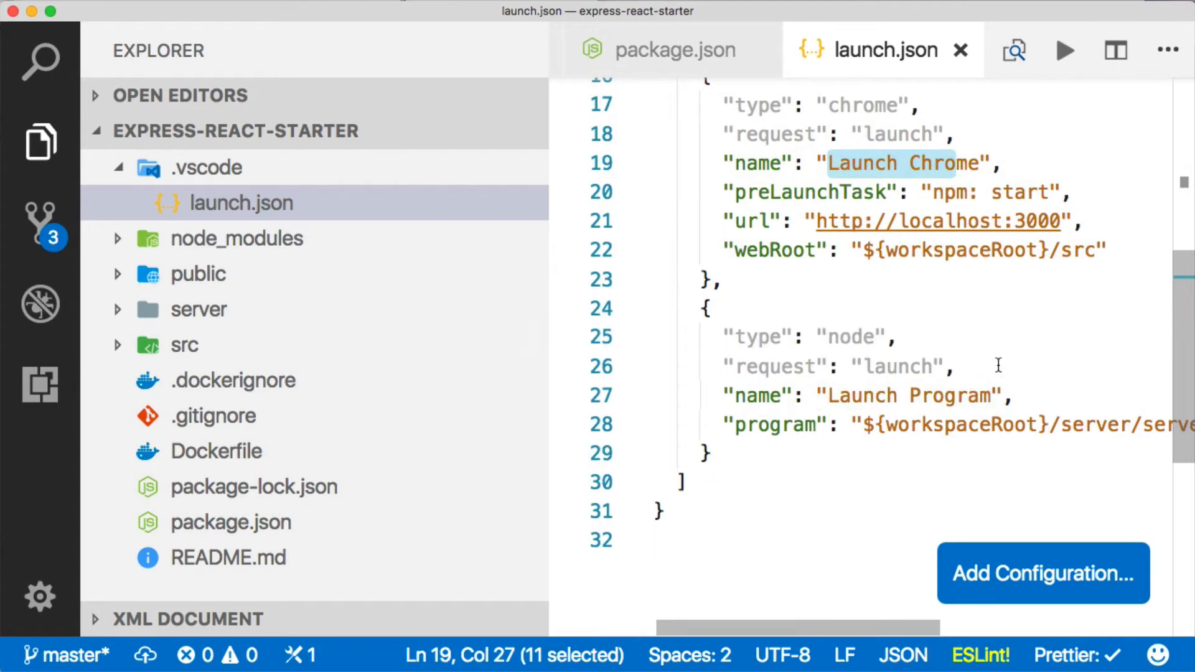
{"action": "left_click", "coordinate": [948, 366]}
{"action": "left_click", "coordinate": [40, 400]}
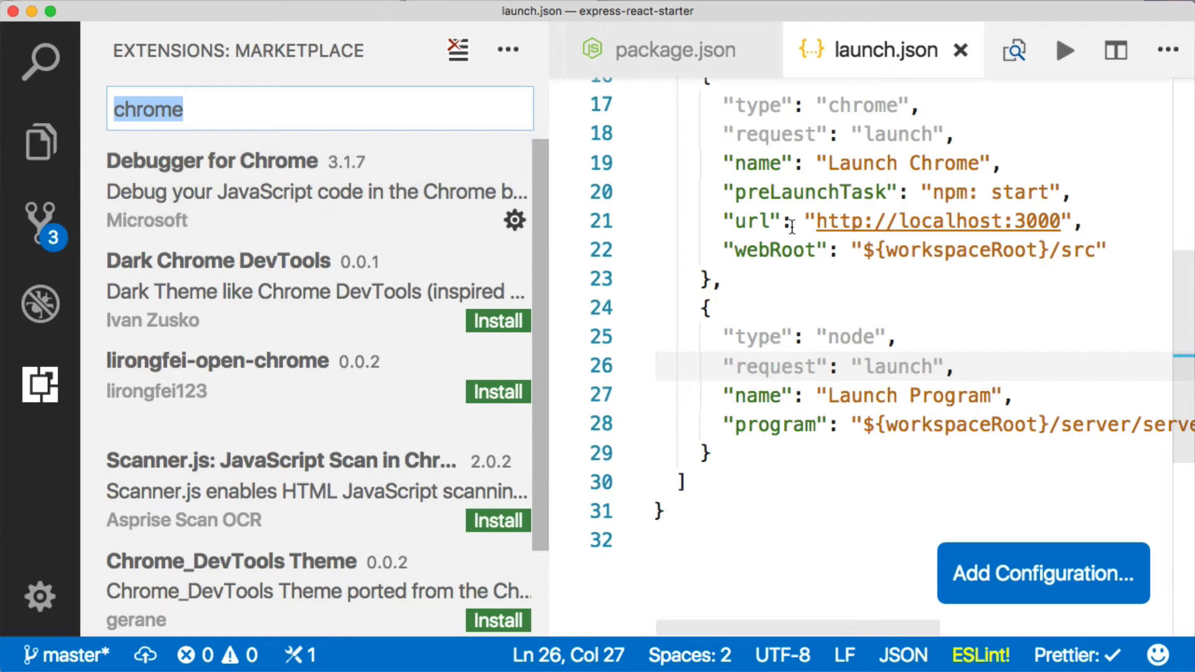
{"action": "left_click", "coordinate": [54, 164]}
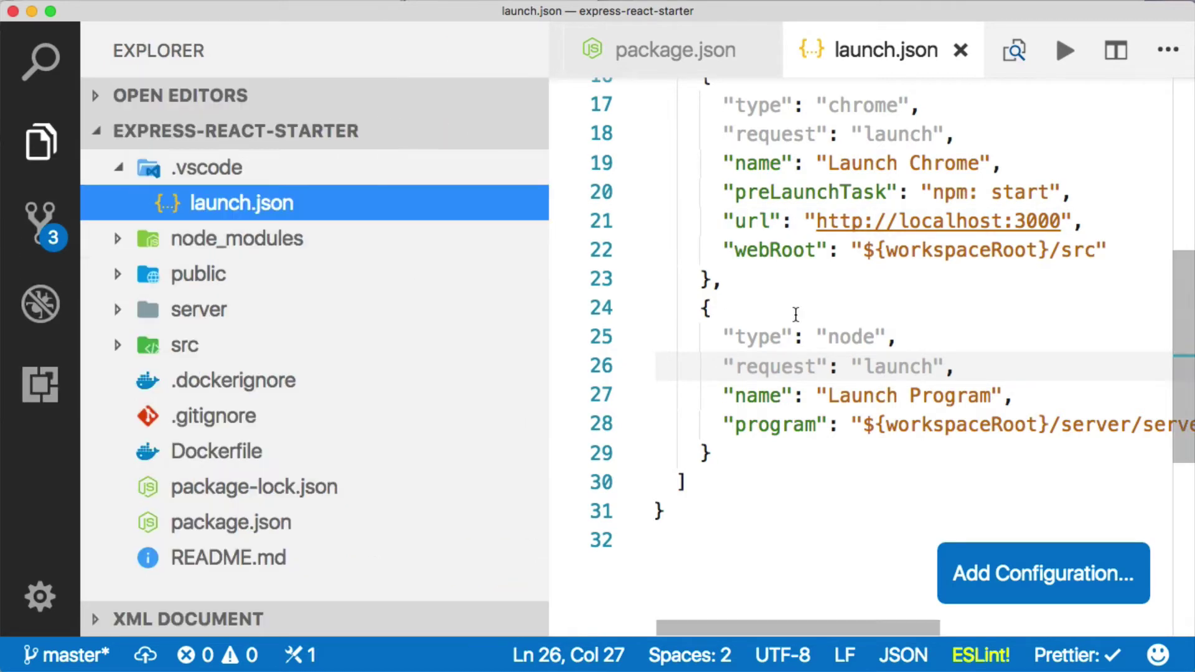
{"action": "double_click", "coordinate": [840, 338]}
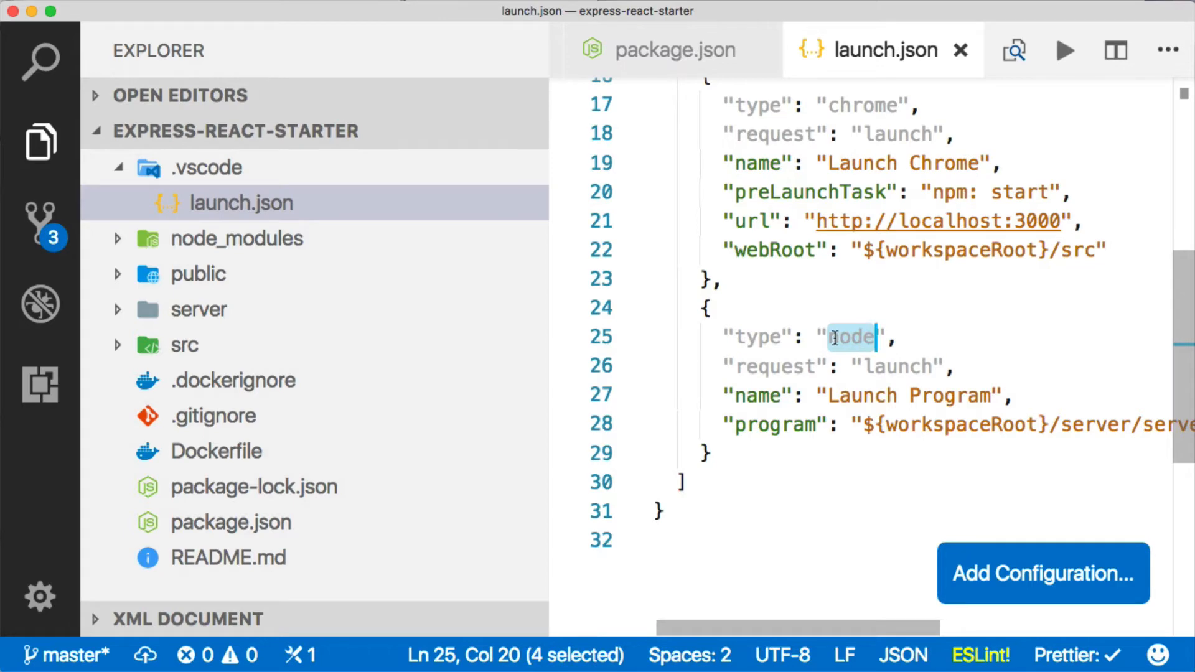
{"action": "scroll", "coordinate": [834, 338], "scroll_direction": "up", "scroll_amount": 2}
{"action": "scroll", "coordinate": [899, 318], "scroll_direction": "up", "scroll_amount": 3}
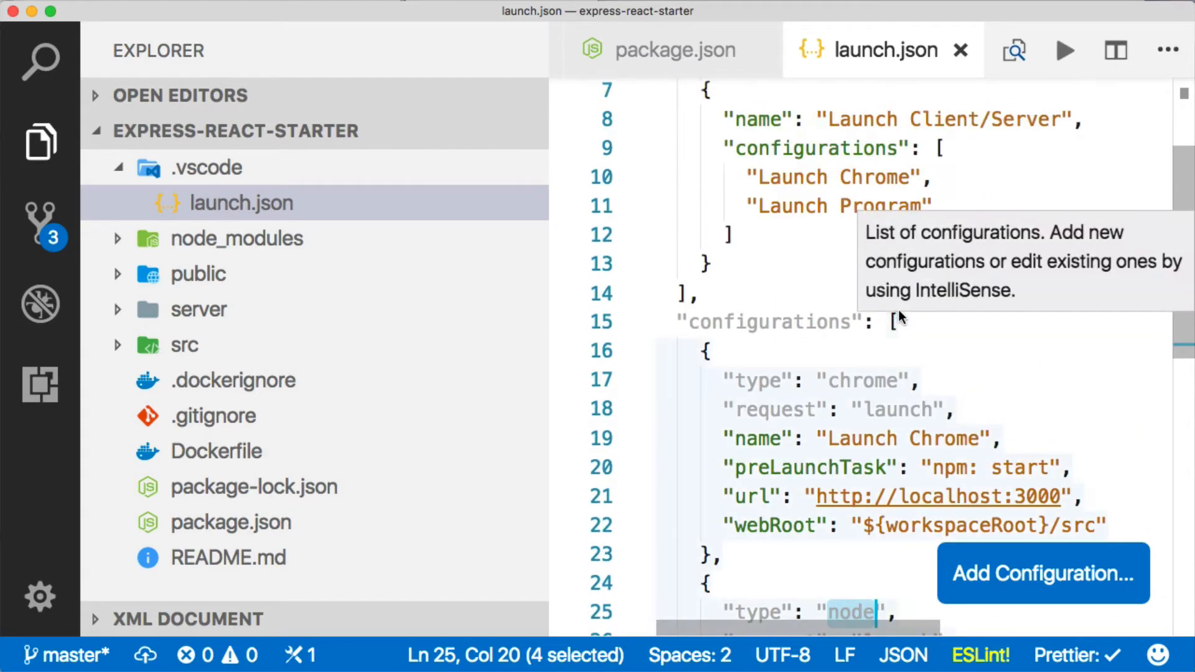
Start the Launch Client/Server compound debug configuration from the Debug view.
{"action": "left_click", "coordinate": [41, 303]}
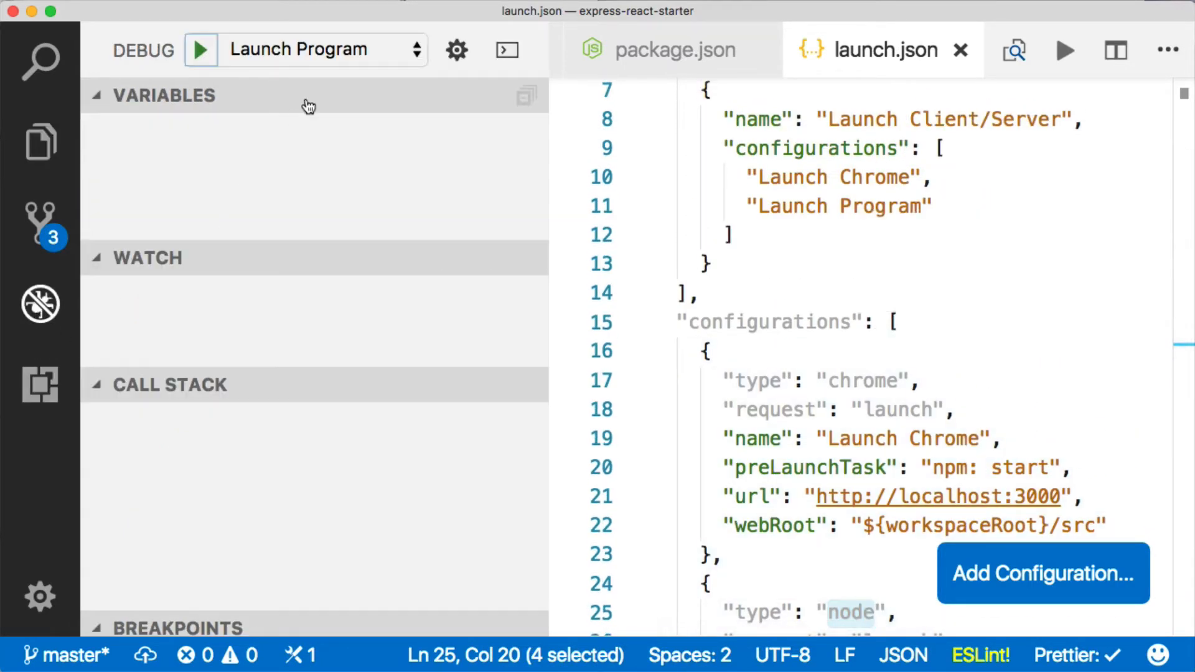
{"action": "left_click", "coordinate": [358, 56]}
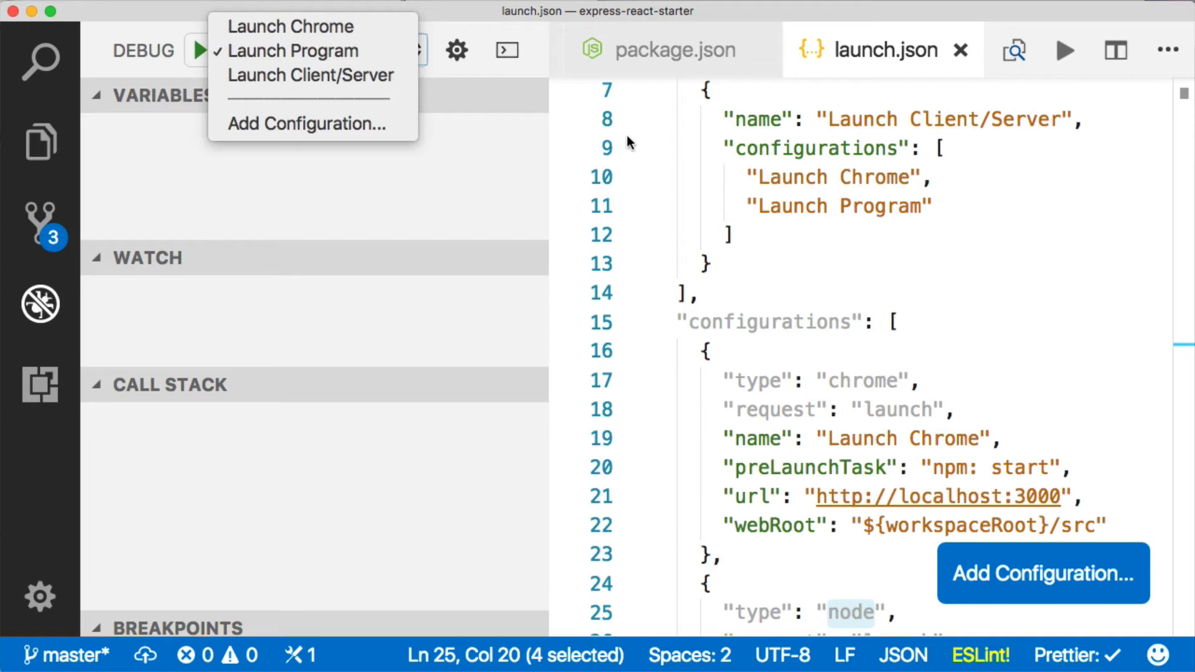
{"action": "left_click", "coordinate": [363, 78]}
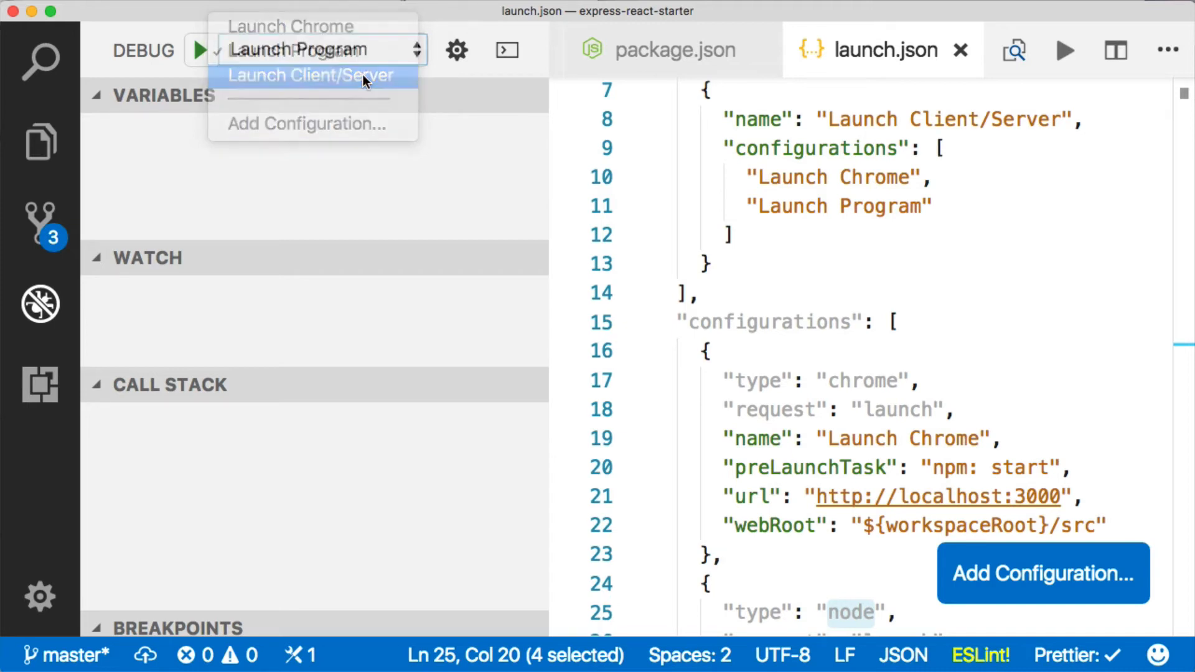
{"action": "left_click", "coordinate": [200, 50]}
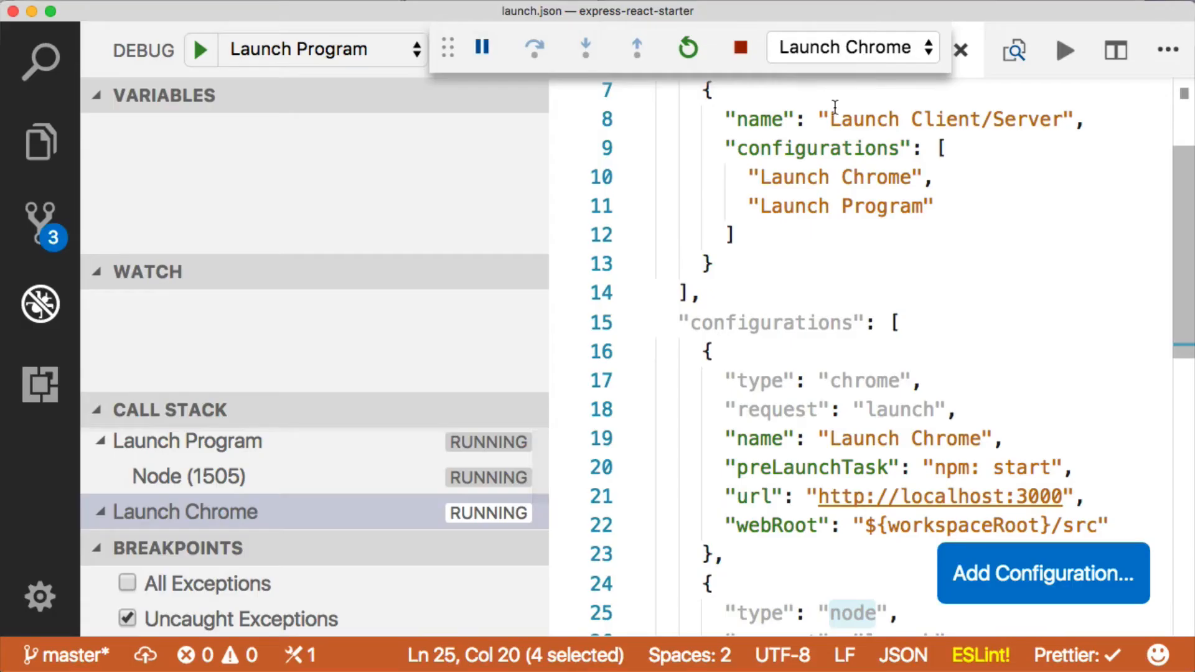
Switch between the Launch Program and Launch Chrome sessions, keeping Chrome in focus.
{"action": "left_click", "coordinate": [859, 50]}
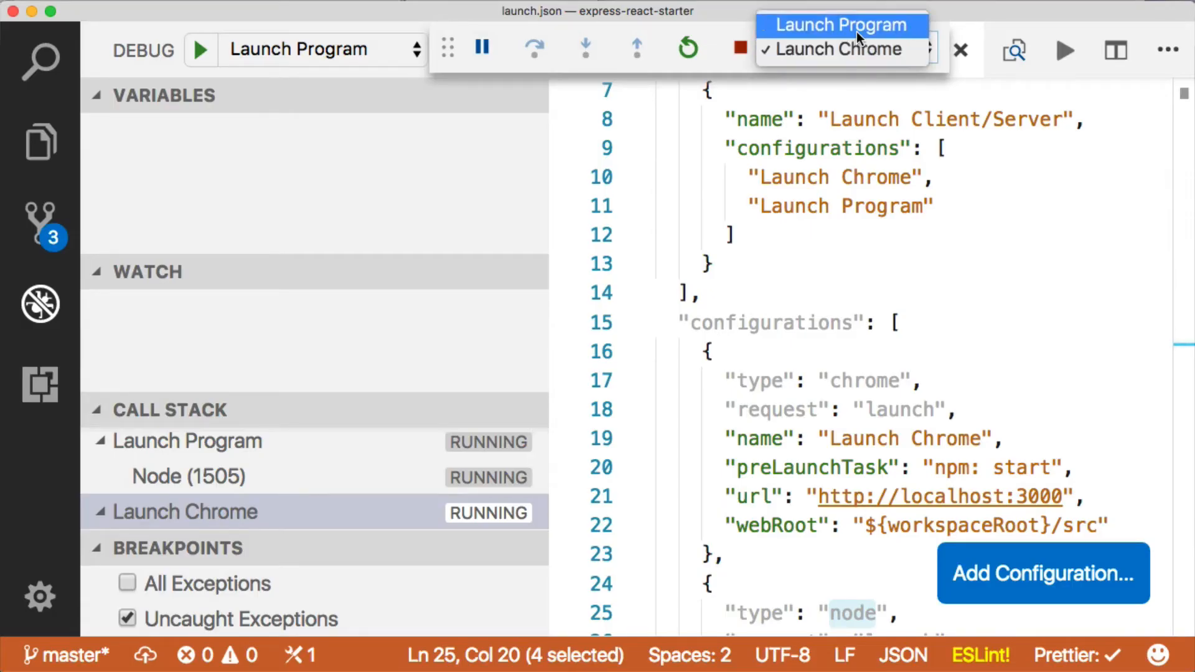
{"action": "left_click", "coordinate": [856, 32]}
{"action": "left_click", "coordinate": [852, 51]}
{"action": "left_click", "coordinate": [850, 75]}
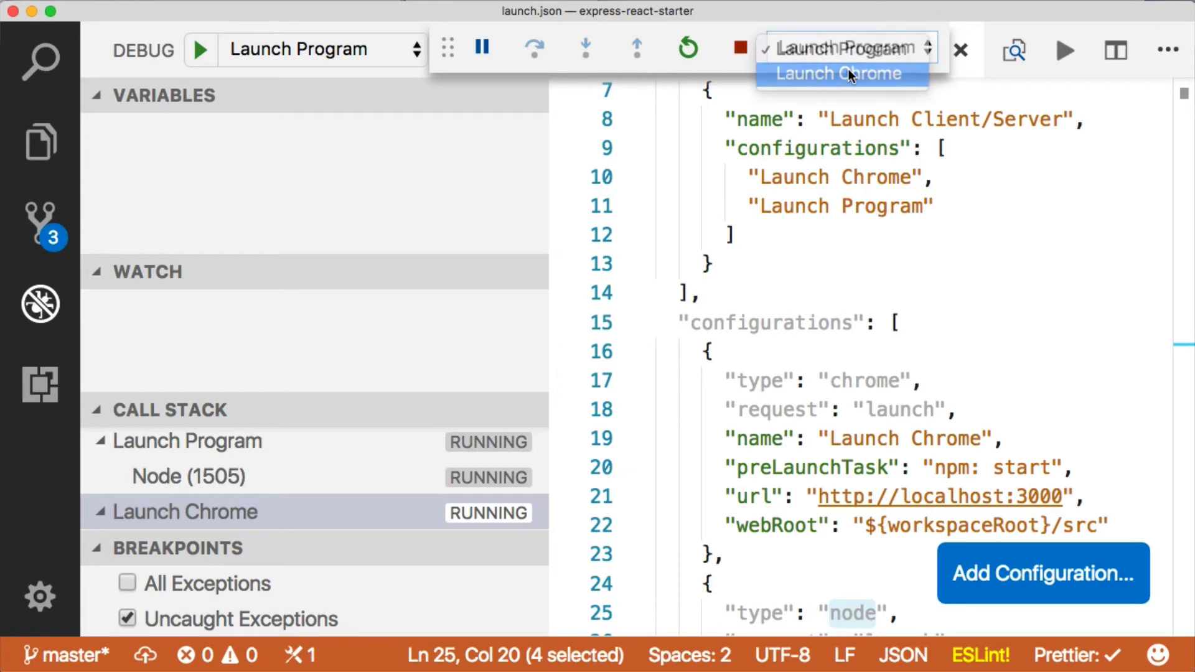
{"action": "left_click", "coordinate": [850, 51]}
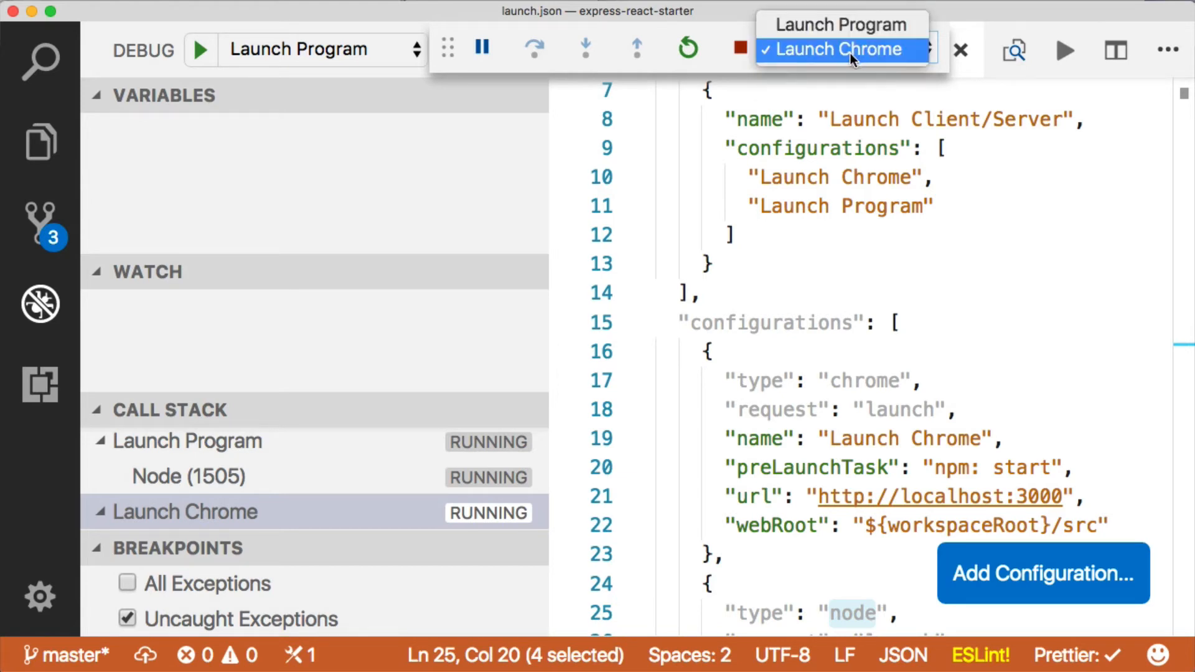
{"action": "left_click", "coordinate": [846, 176]}
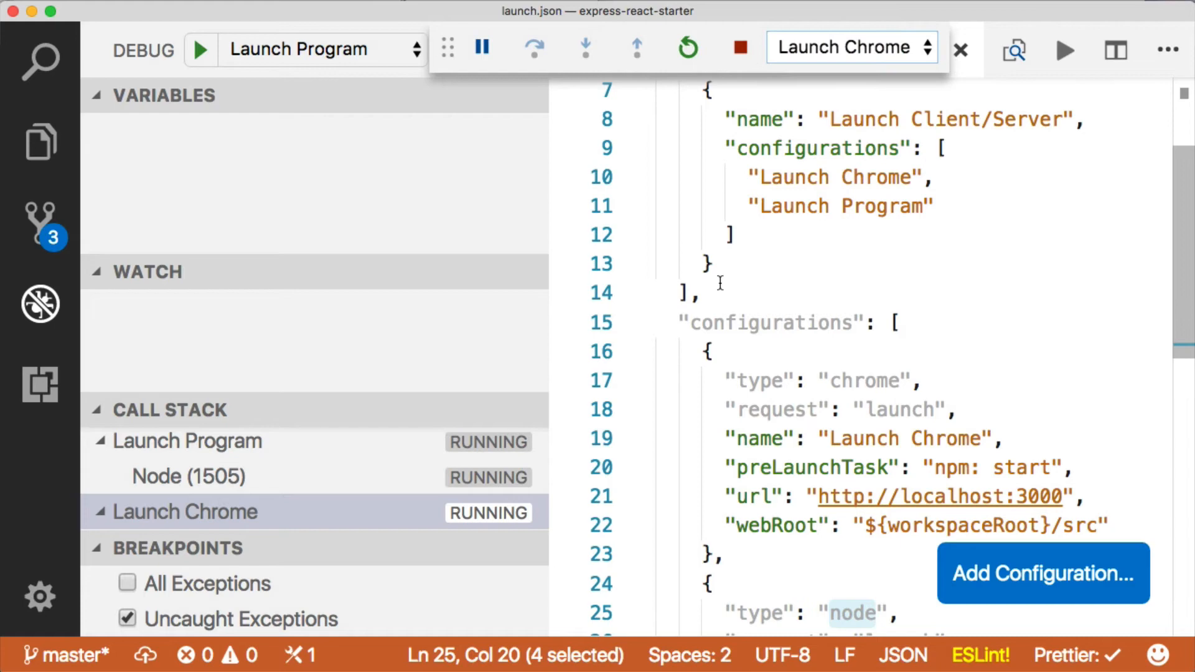
View the Welcome To React page at localhost:3000 in Chrome.
{"action": "key", "text": "super+Tab"}
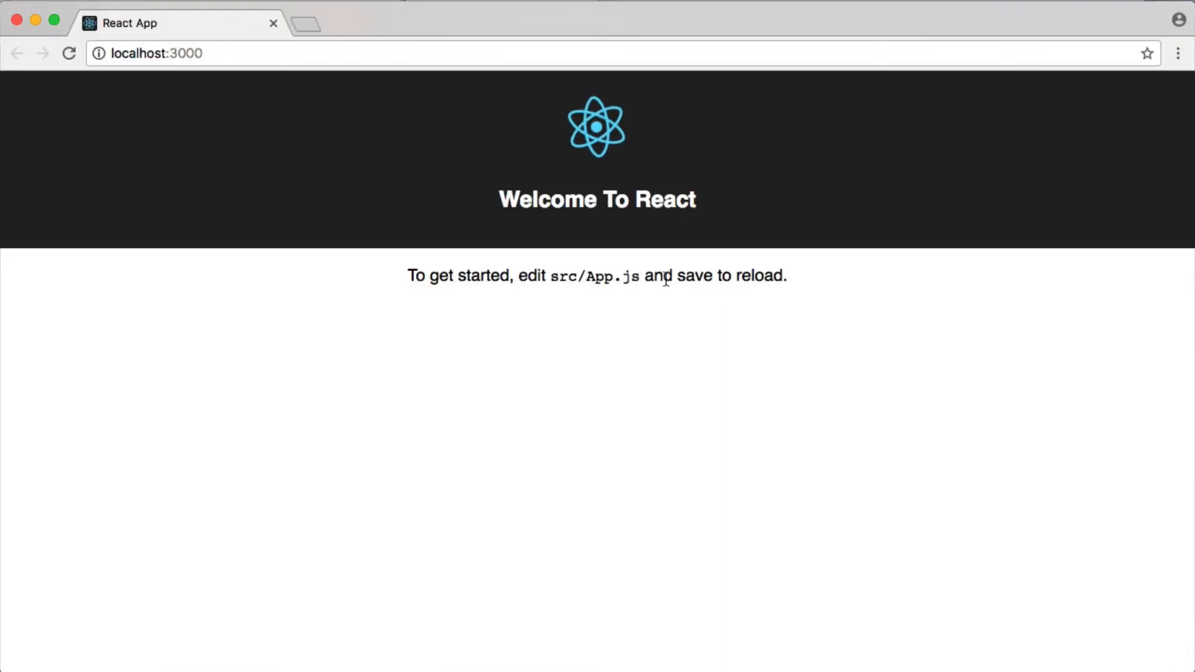
{"action": "triple_click", "coordinate": [576, 201]}
{"action": "left_click", "coordinate": [830, 257]}
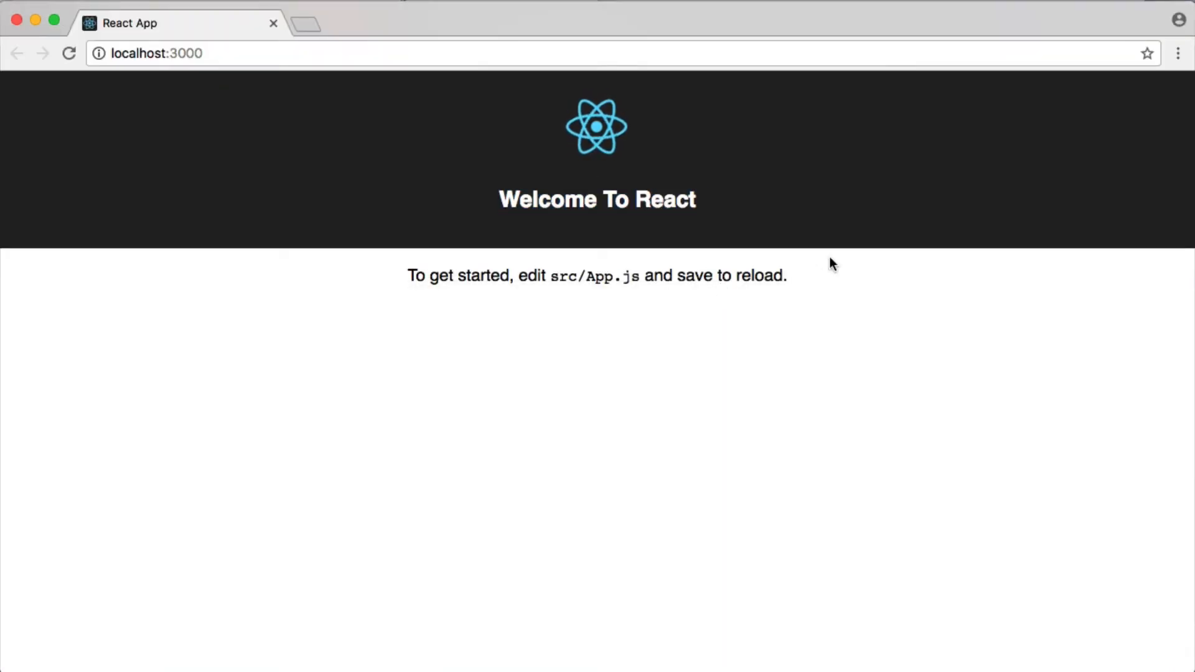
Open App.js and set a breakpoint on the fetch call at line 13.
{"action": "key", "text": "super+Tab"}
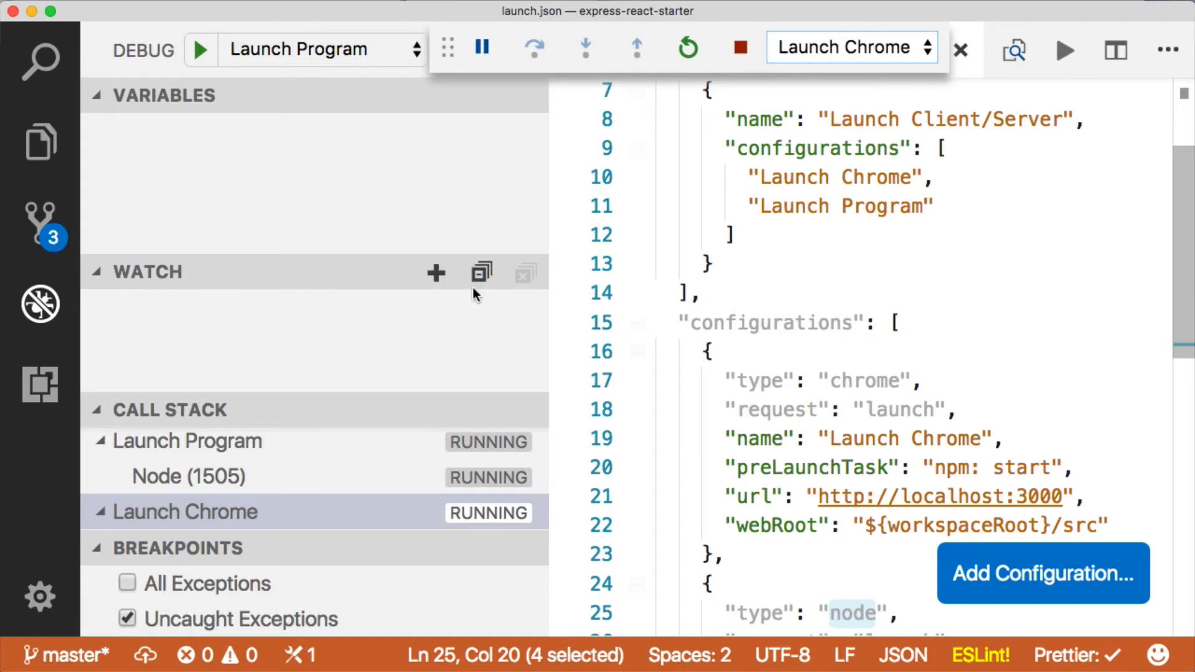
{"action": "key", "text": "super+p"}
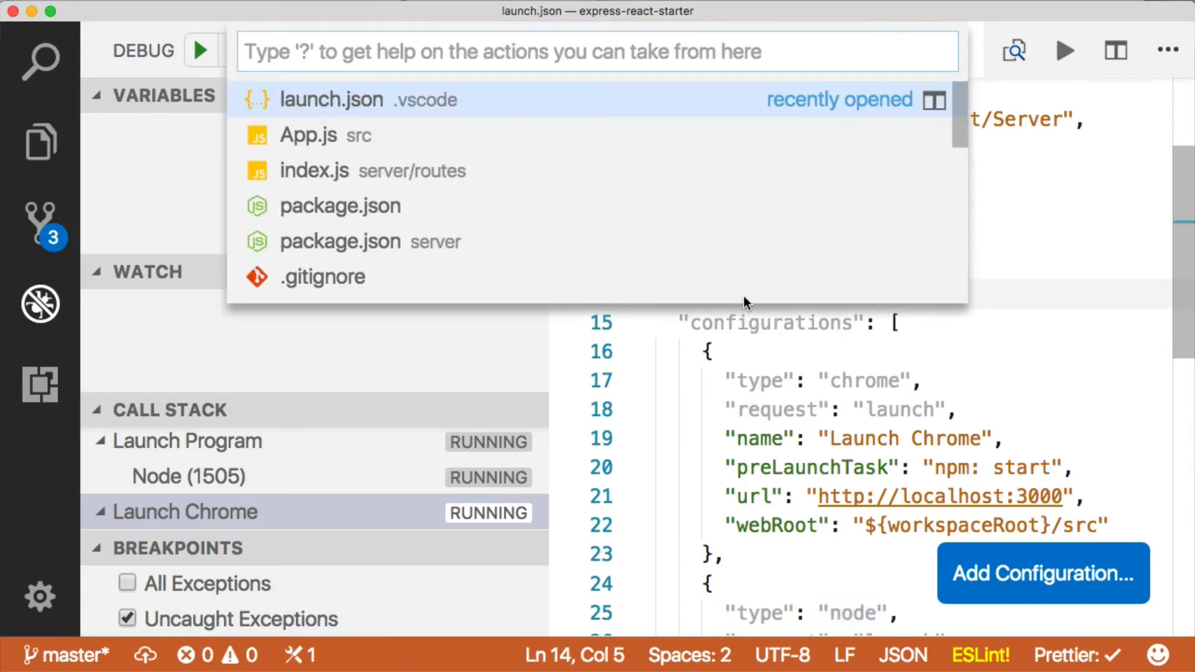
{"action": "type", "text": "Aj"}
{"action": "type", "text": "pp.js"}
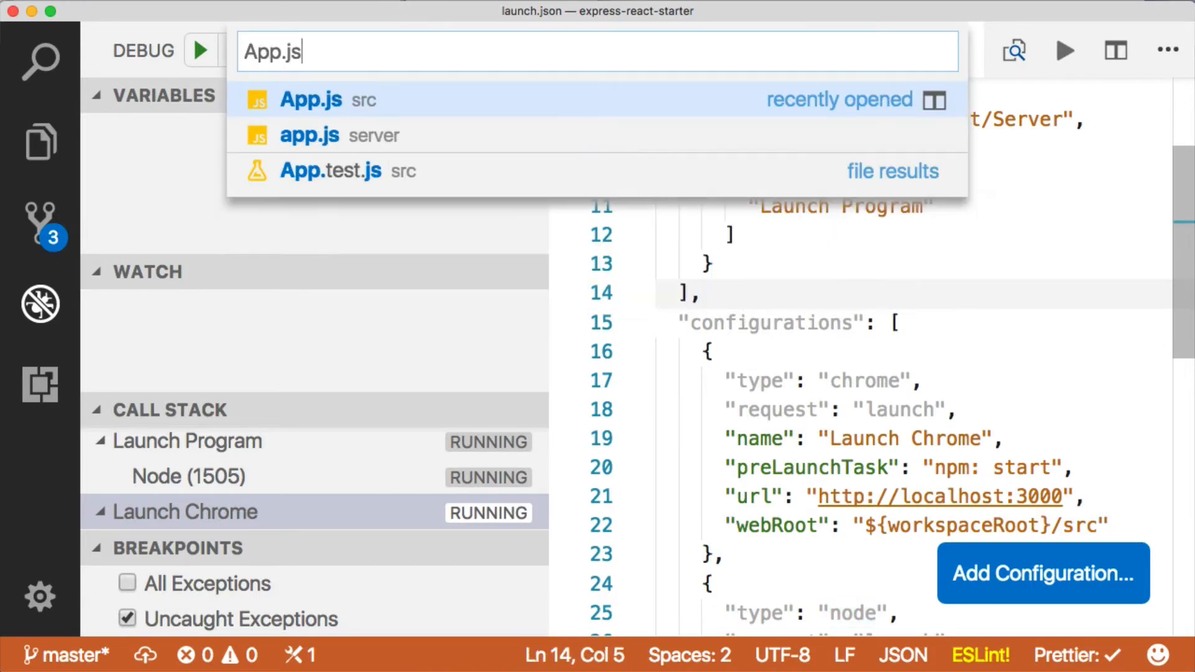
{"action": "key", "text": "Return"}
{"action": "left_click", "coordinate": [564, 186]}
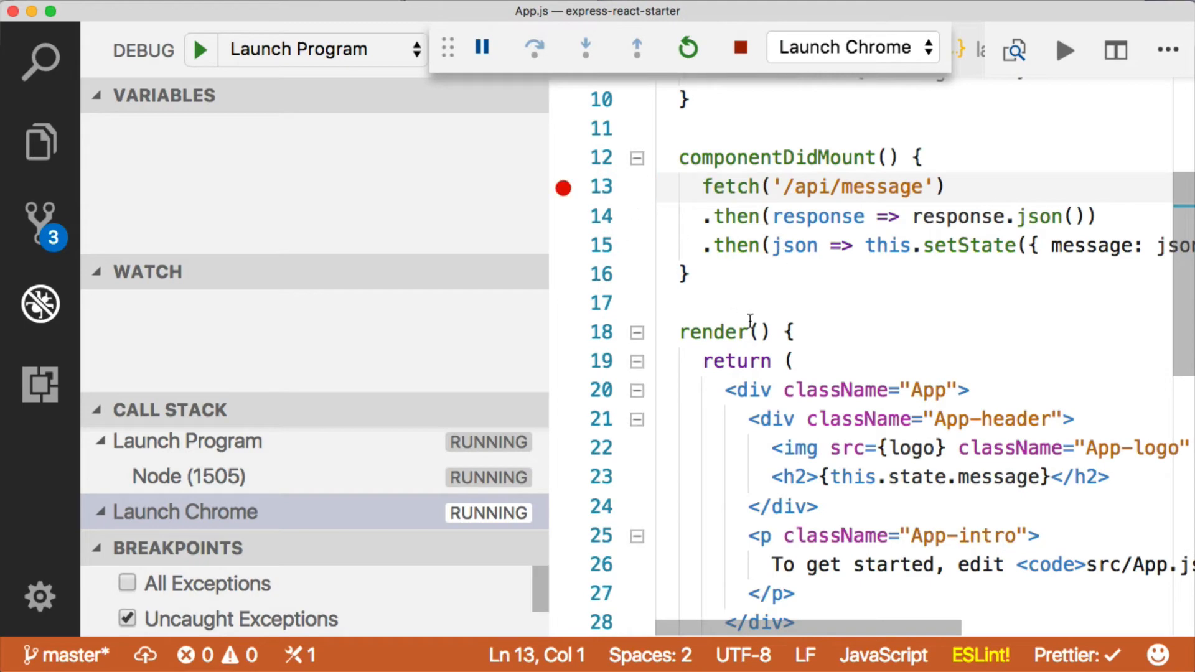
Reload the page in Chrome to hit the breakpoint, then search for index.js.
{"action": "key", "text": "super+Tab"}
{"action": "key", "text": "super+r"}
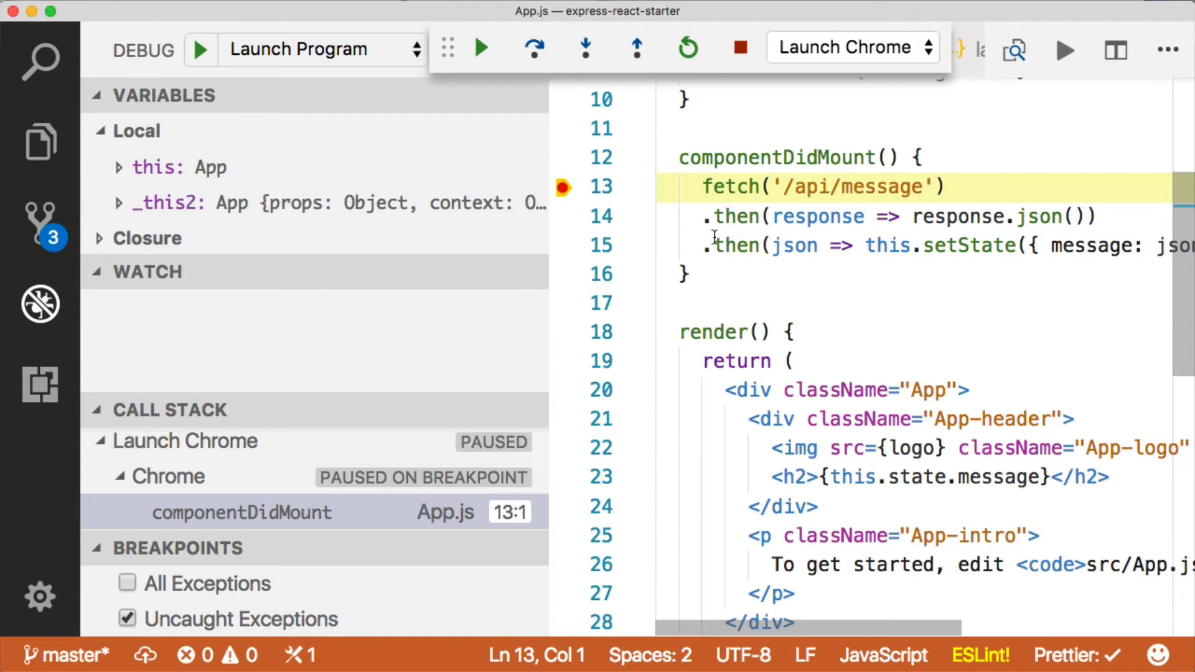
{"action": "key", "text": "super+p"}
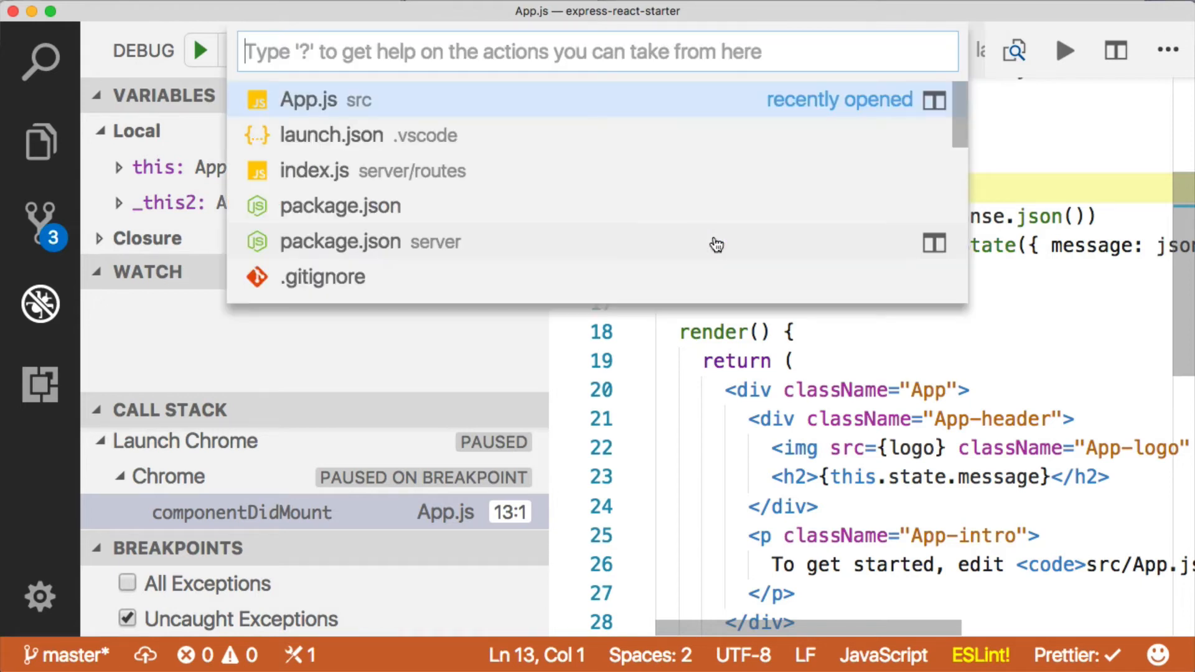
{"action": "key", "text": "Down"}
{"action": "key", "text": "Down"}
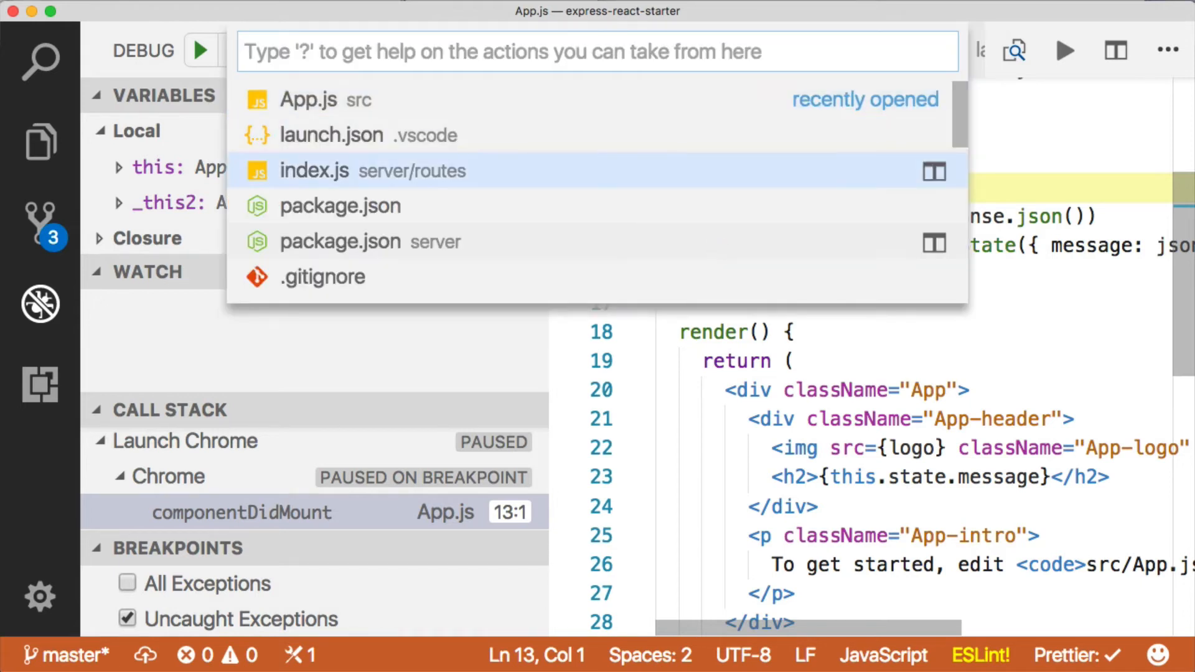
Break on index.js line 5, continue to it, and step over so message holds 'Welcome To React'.
{"action": "key", "text": "Return"}
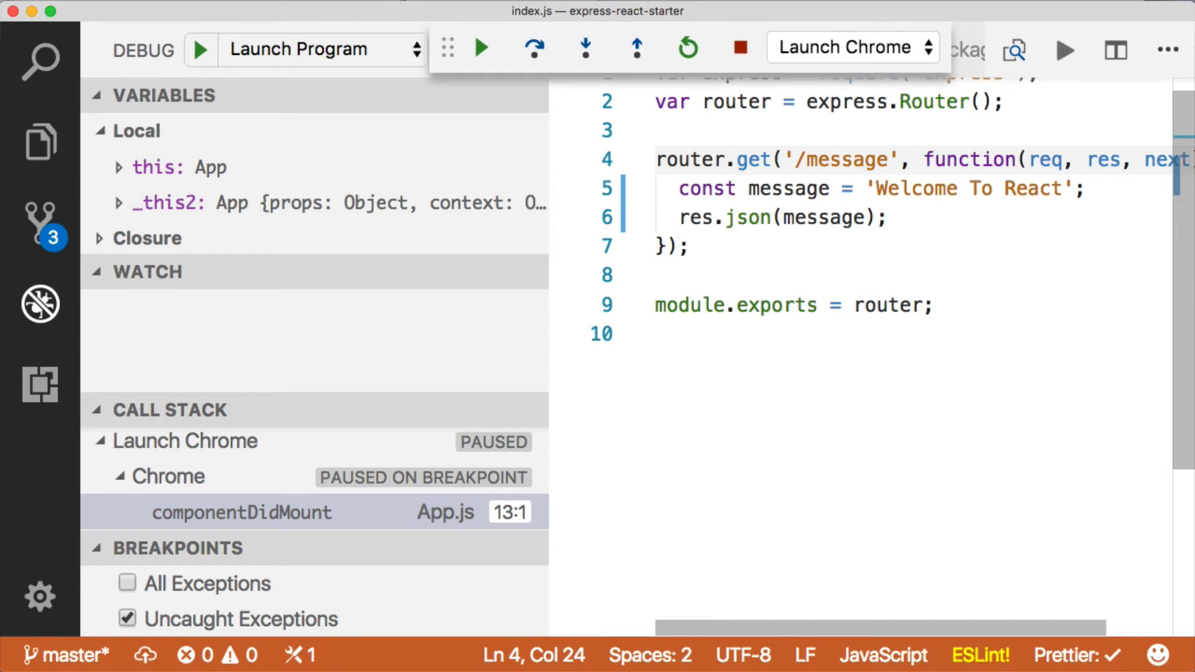
{"action": "left_click", "coordinate": [563, 190]}
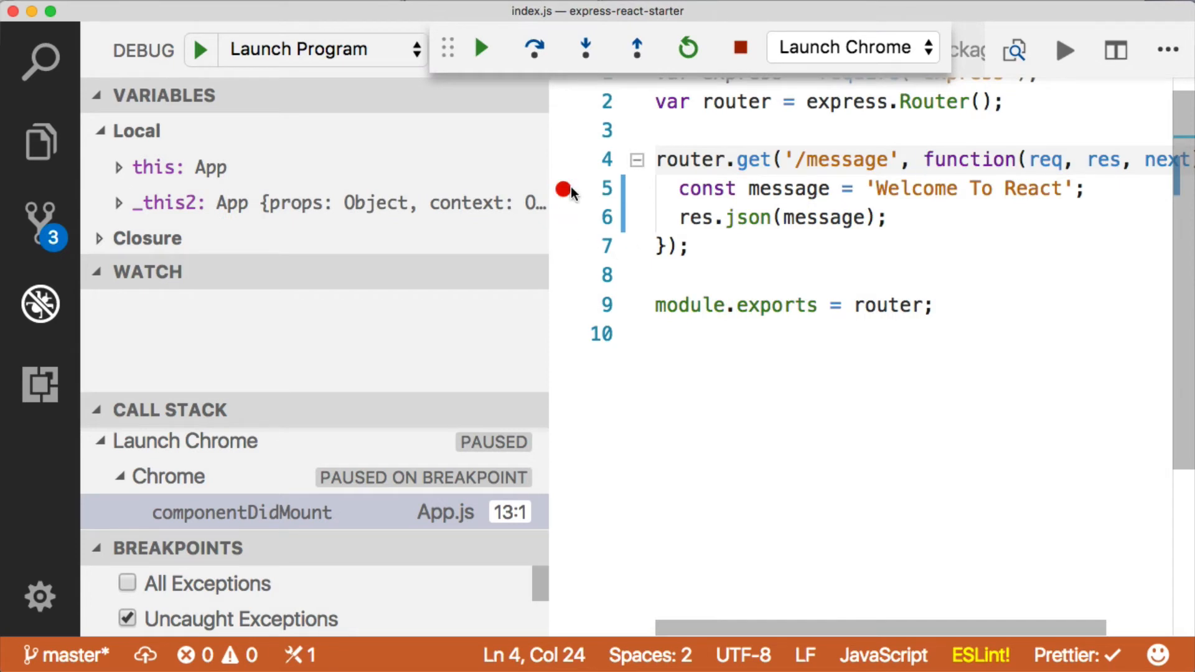
{"action": "left_click", "coordinate": [484, 52]}
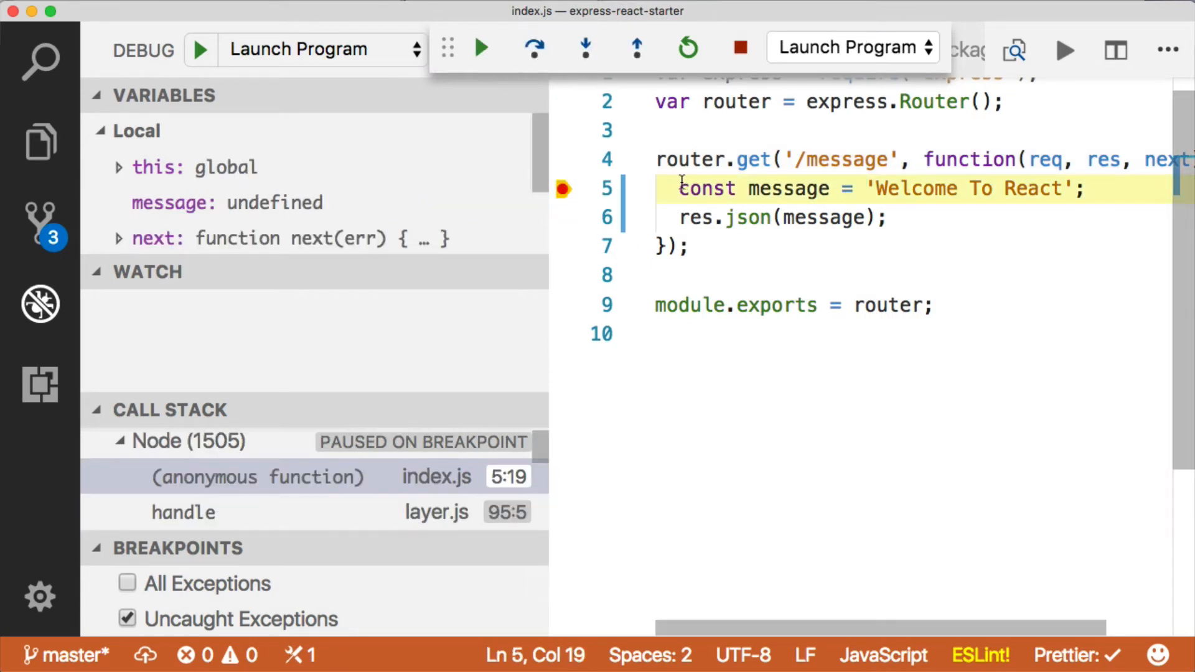
{"action": "left_click", "coordinate": [580, 49]}
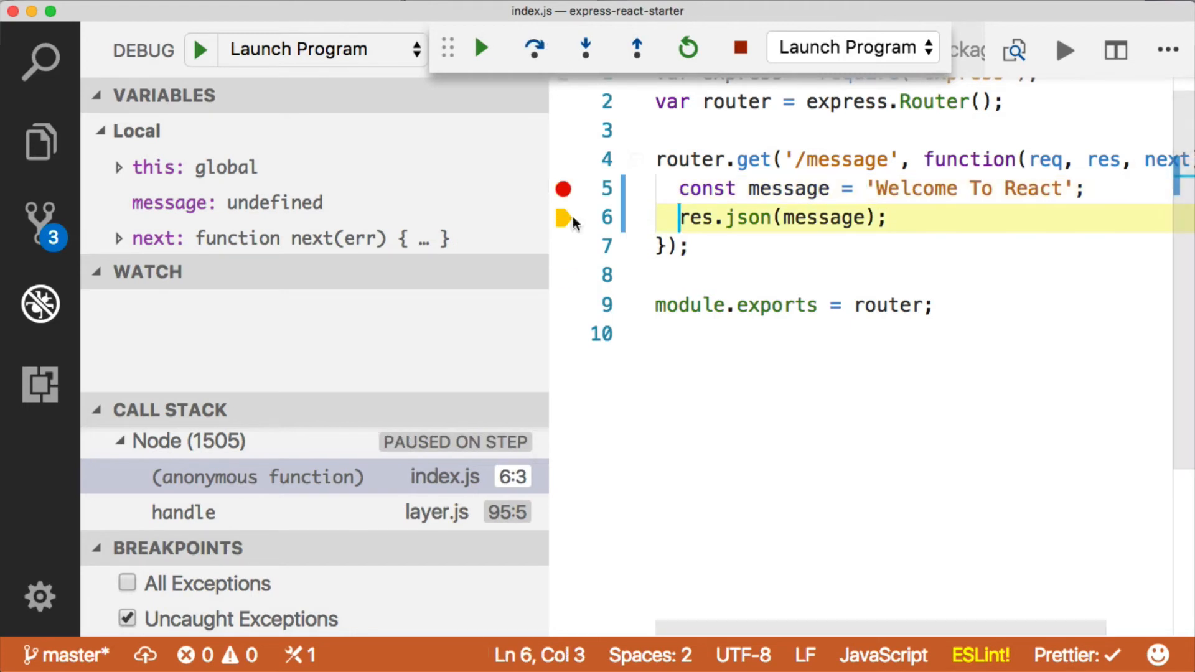
{"action": "key", "text": "ctrl+grave"}
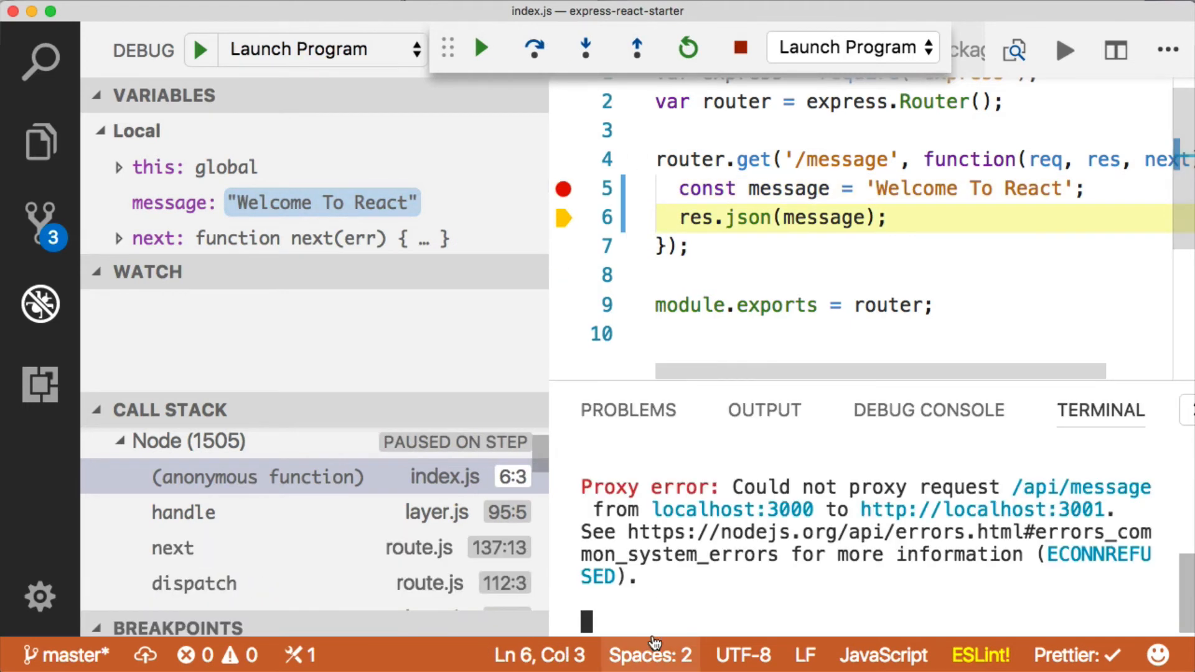
Reassign message to 'Hello From Express' in the Debug Console and resume so Chrome shows it.
{"action": "left_click", "coordinate": [841, 421]}
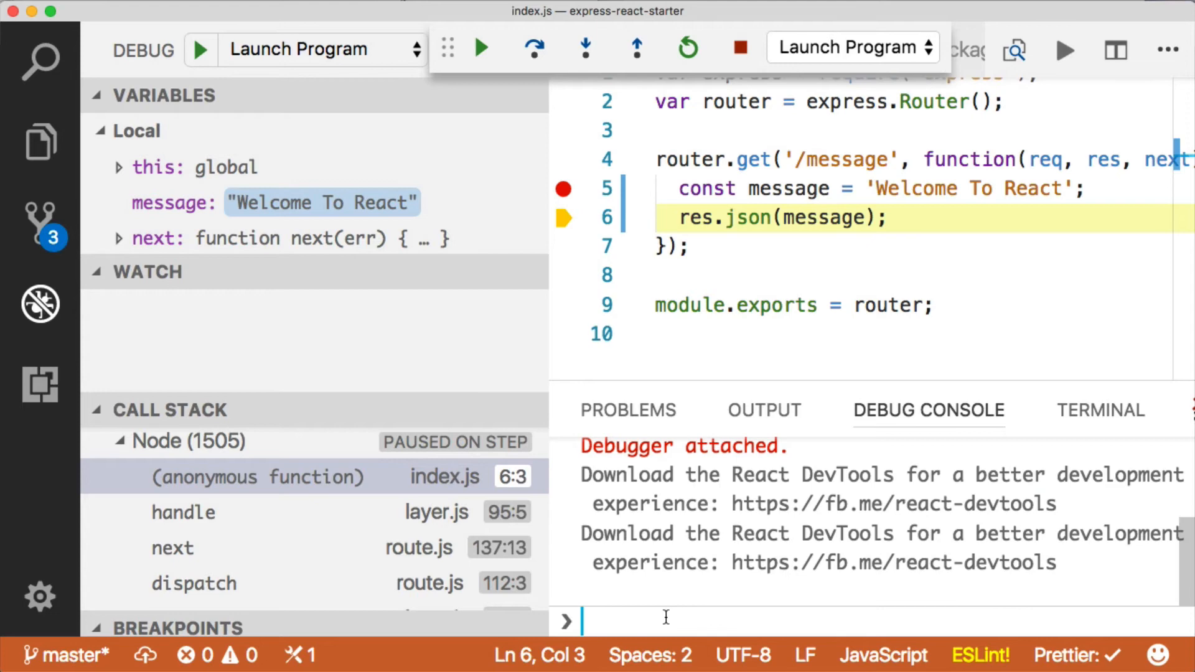
{"action": "type", "text": "m"}
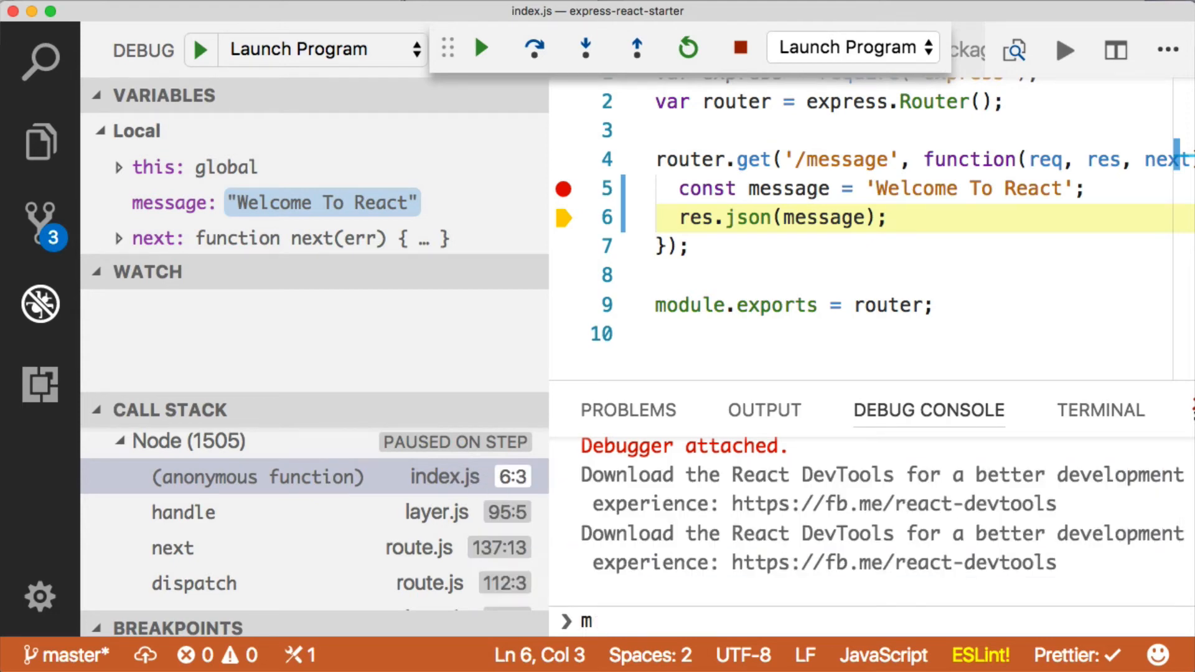
{"action": "type", "text": "essage = 'Hel"}
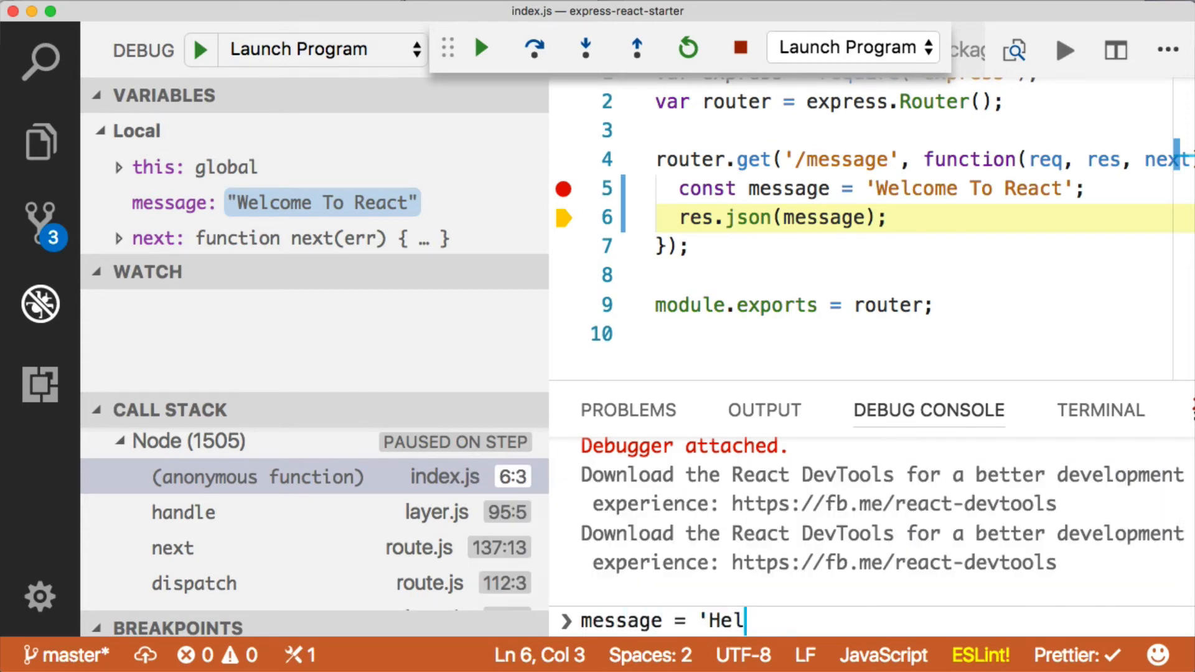
{"action": "type", "text": "lo From Express'"}
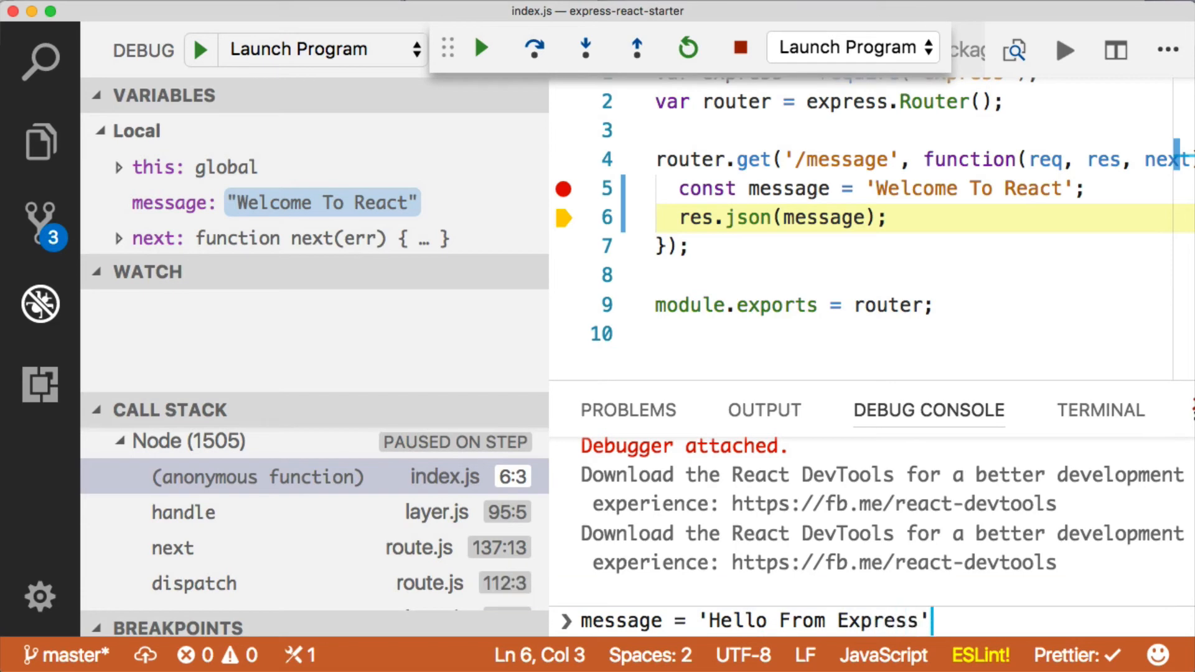
{"action": "type", "text": ";"}
{"action": "key", "text": "Return"}
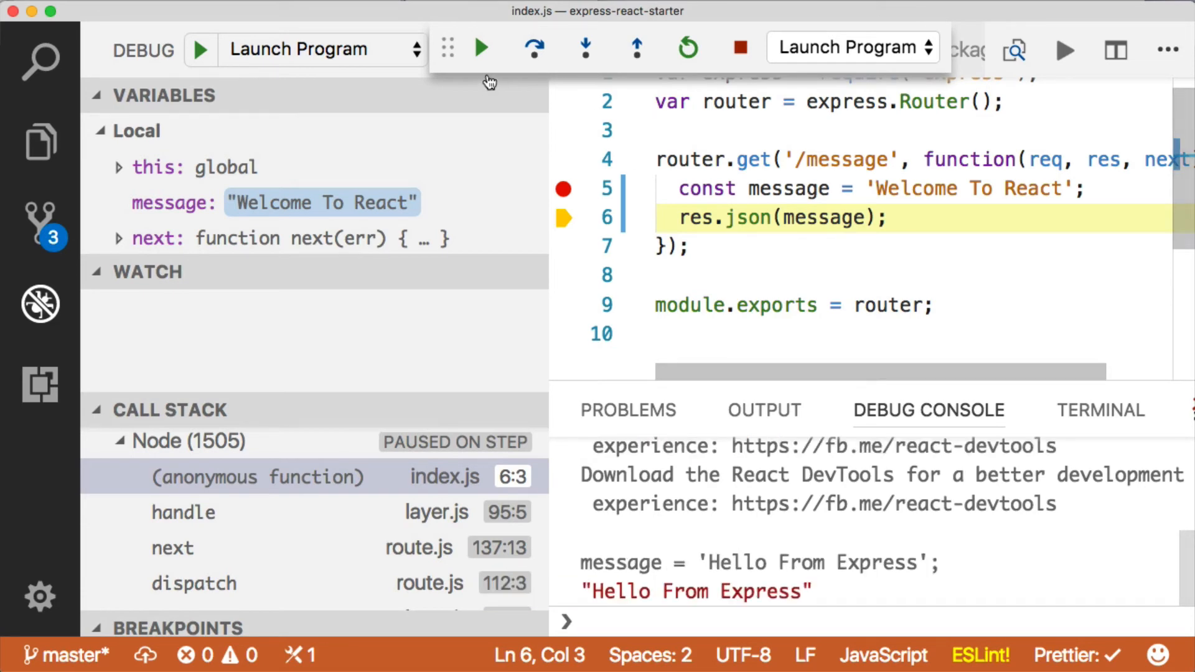
{"action": "left_click", "coordinate": [482, 48]}
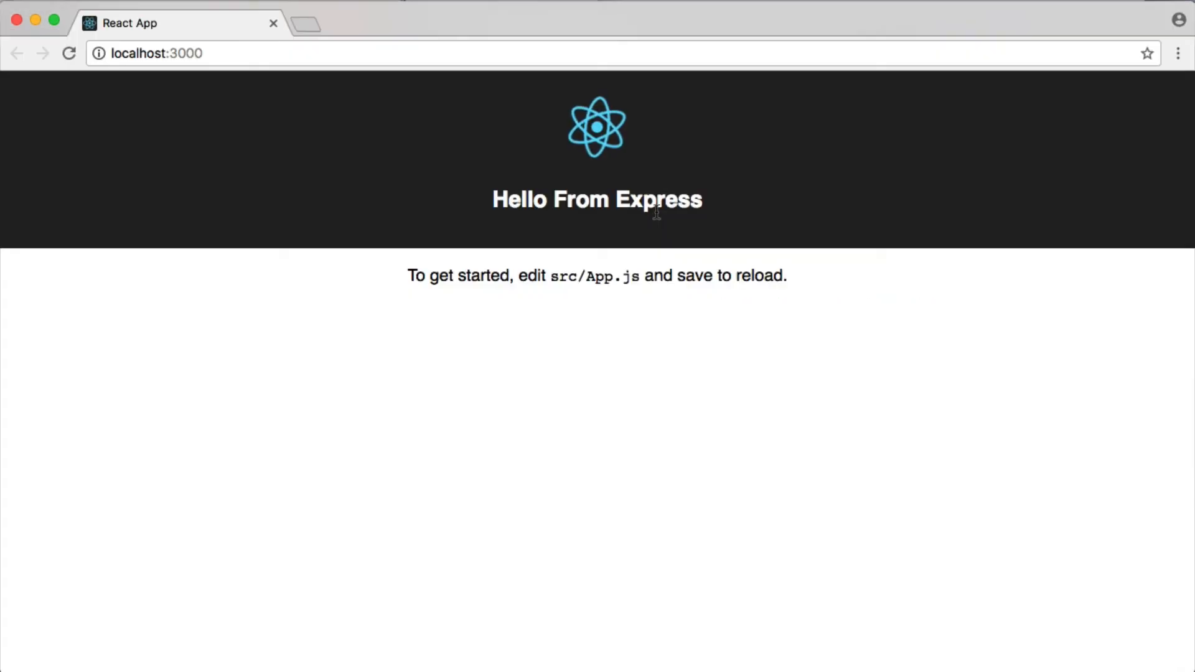
{"action": "left_click_drag", "start_coordinate": [630, 201], "coordinate": [689, 200]}
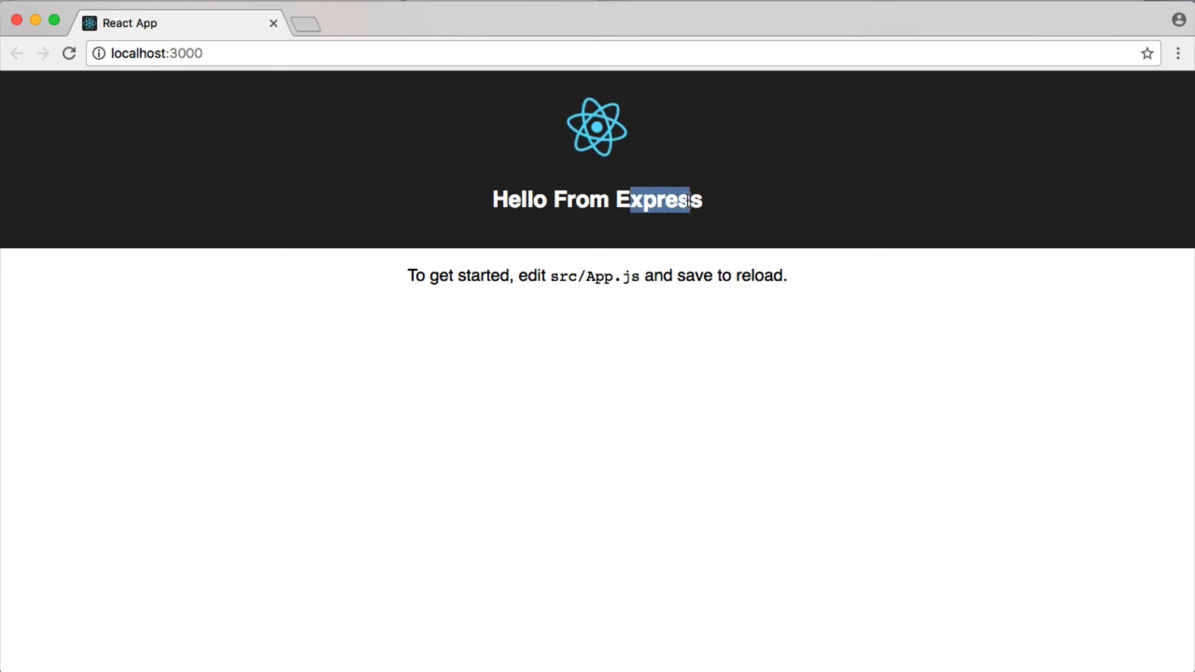
Remove the line 5 breakpoint and delete the message assignment line.
{"action": "left_click", "coordinate": [690, 199]}
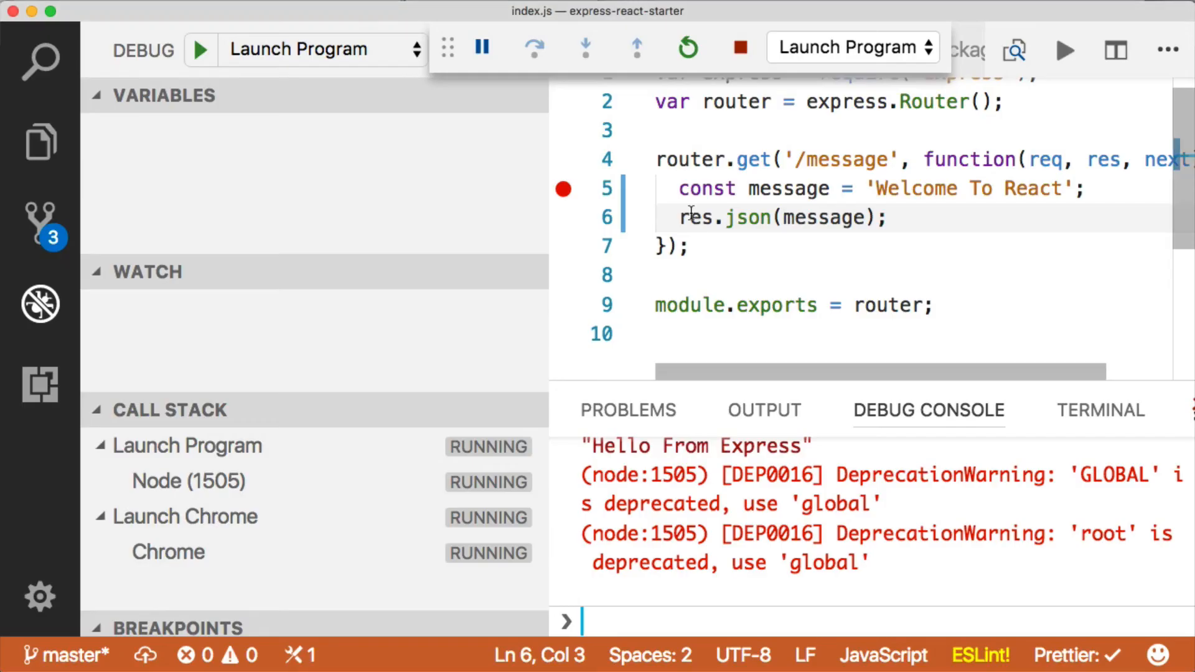
{"action": "left_click", "coordinate": [563, 189]}
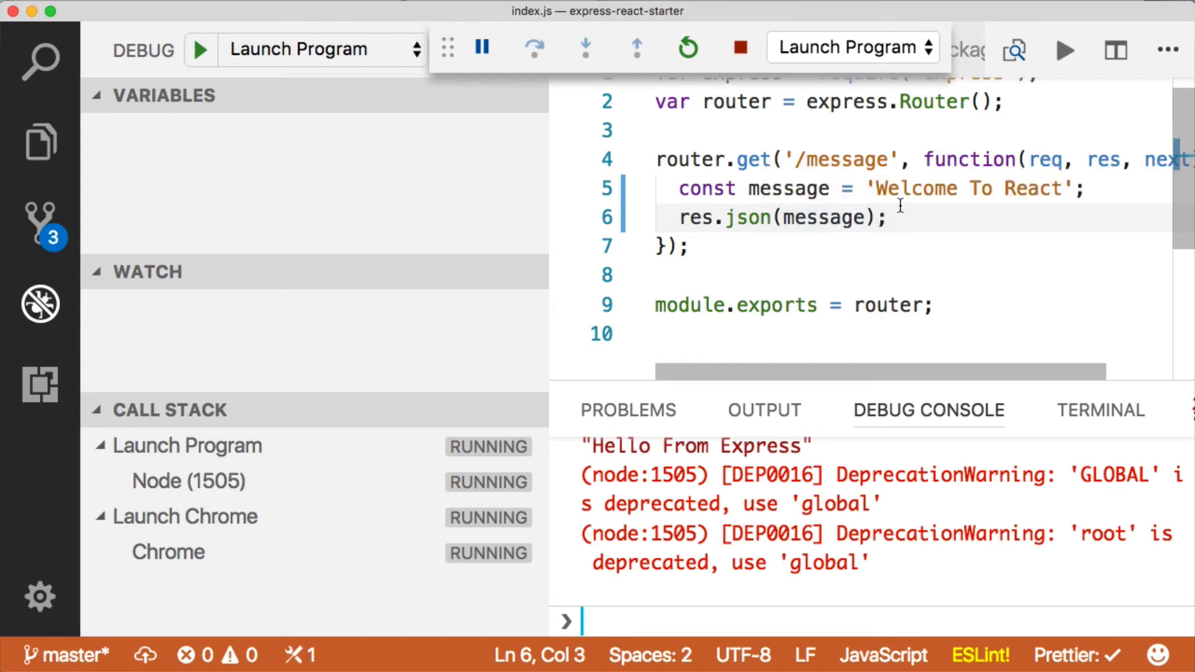
{"action": "left_click", "coordinate": [1081, 188]}
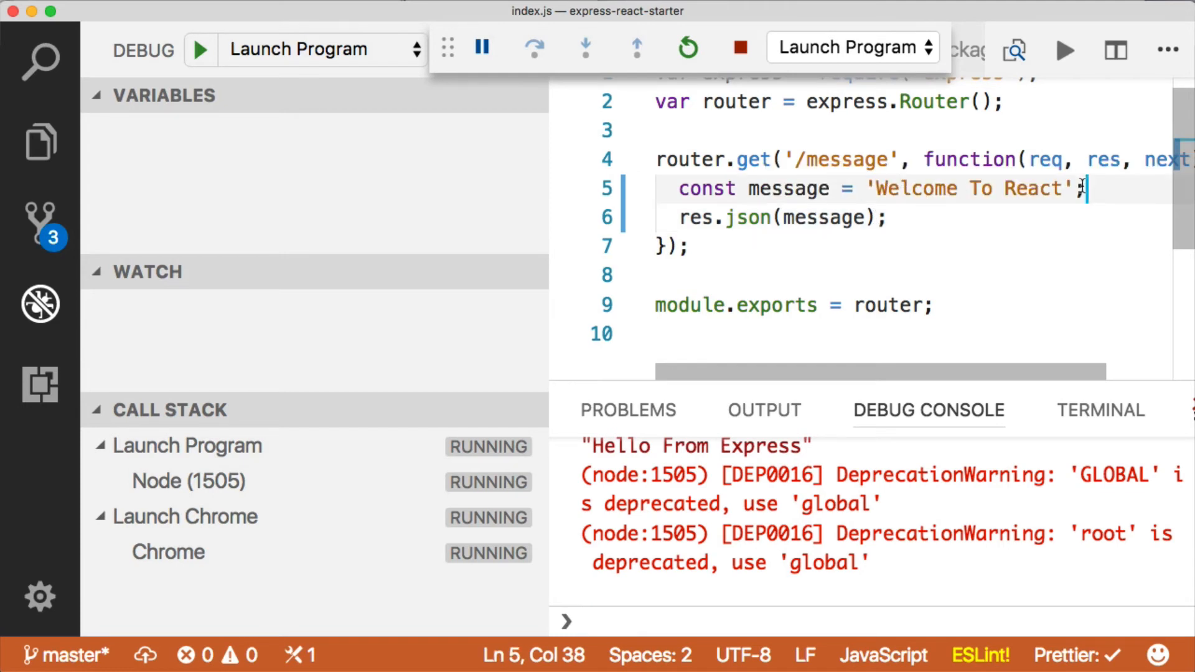
{"action": "left_click", "coordinate": [1051, 188]}
{"action": "left_click_drag", "start_coordinate": [1061, 188], "coordinate": [875, 187]}
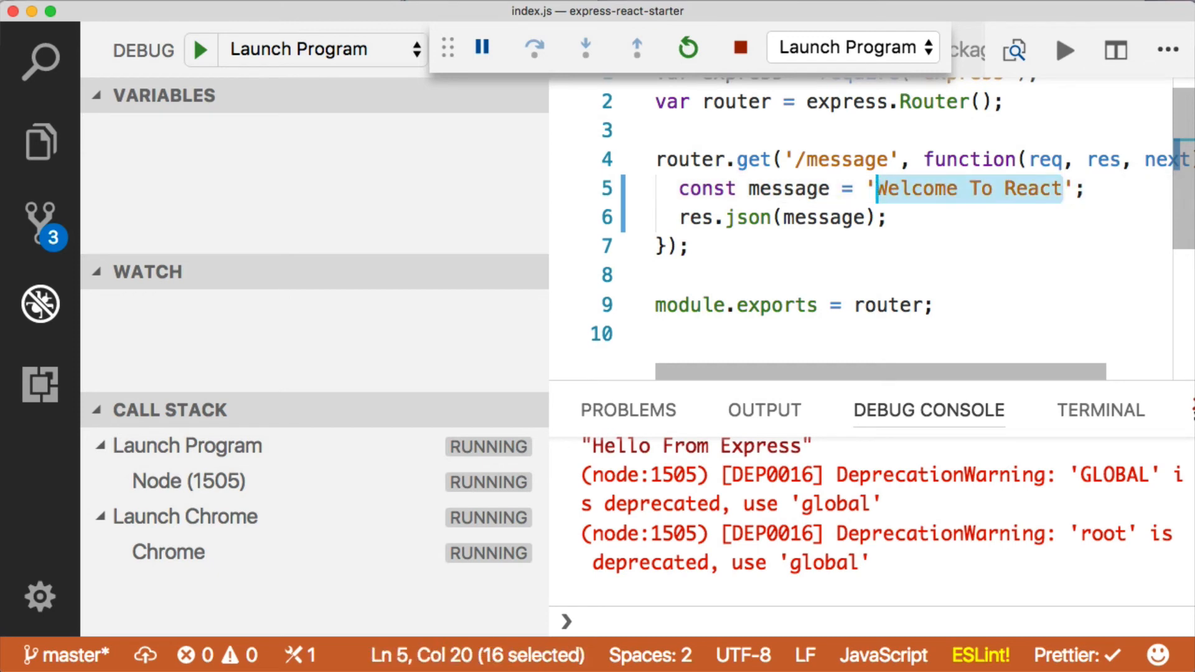
{"action": "key", "text": "BackSpace"}
{"action": "key", "text": "End"}
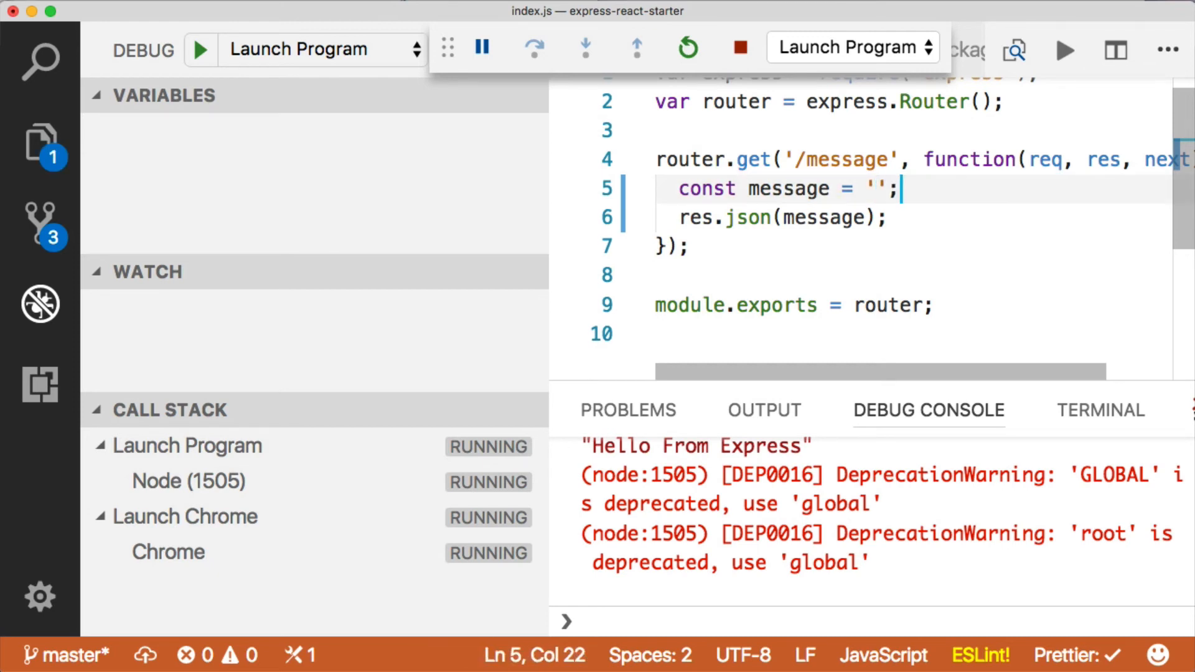
{"action": "key", "text": "shift+Home"}
{"action": "key", "text": "BackSpace"}
{"action": "key", "text": "Down"}
Make res.json return 'Welcome To React' directly instead of message, and save the route.
{"action": "key", "text": "Right"}
{"action": "key", "text": "End"}
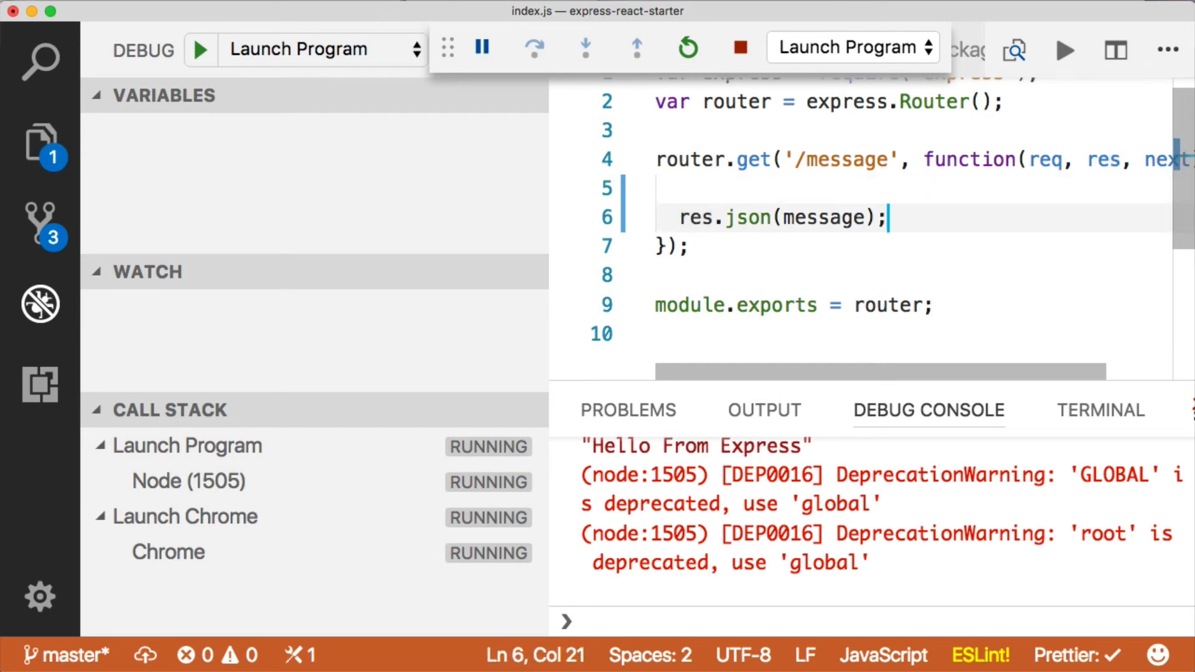
{"action": "key", "text": "Left"}
{"action": "key", "text": "Left"}
{"action": "key", "text": "alt+shift+Left"}
{"action": "key", "text": "BackSpace"}
{"action": "type", "text": "'Welcome To React"}
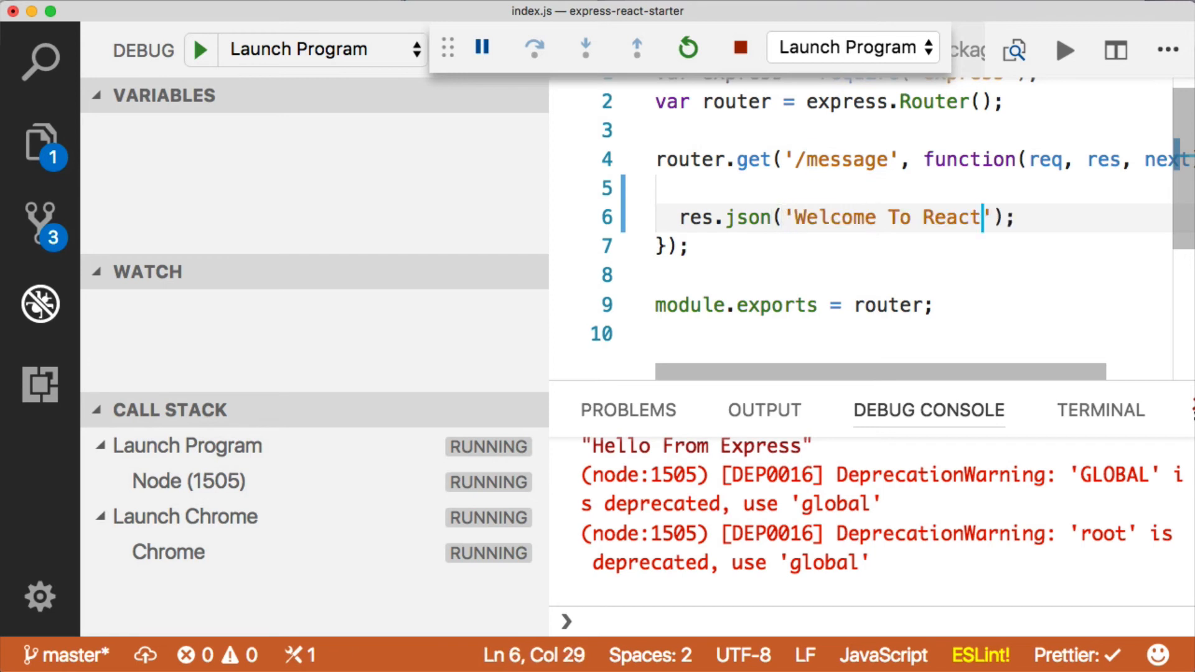
{"action": "key", "text": "super+s"}
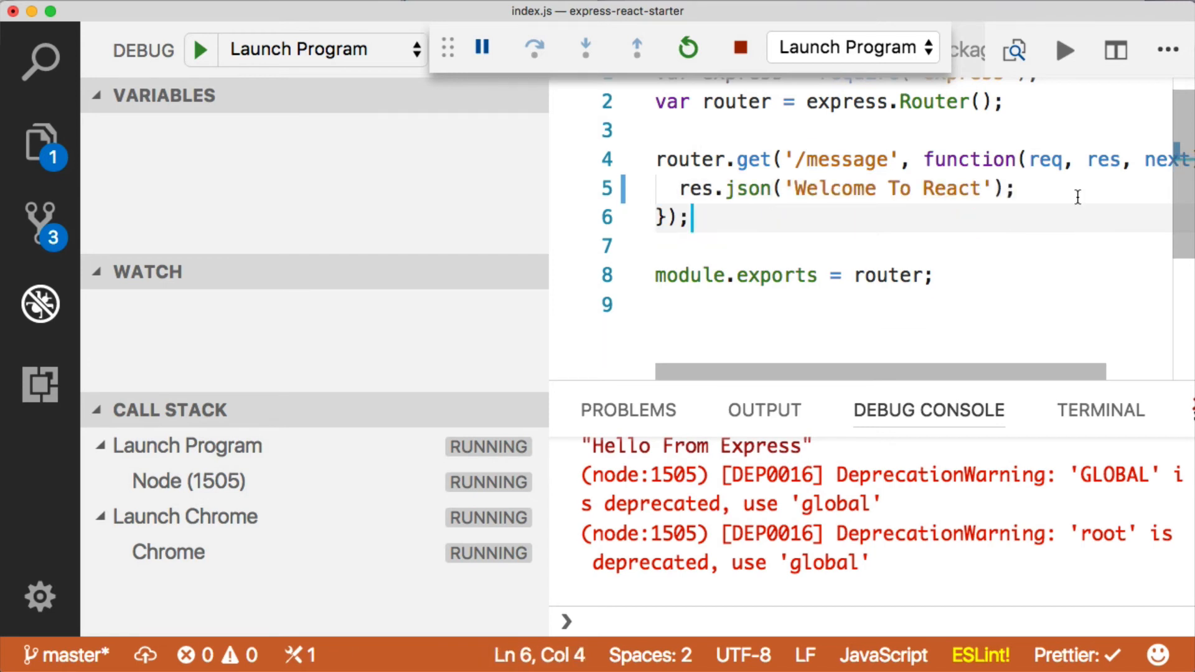
Reload the page and continue past the client breakpoint so Chrome shows Welcome To React.
{"action": "key", "text": "super+Tab"}
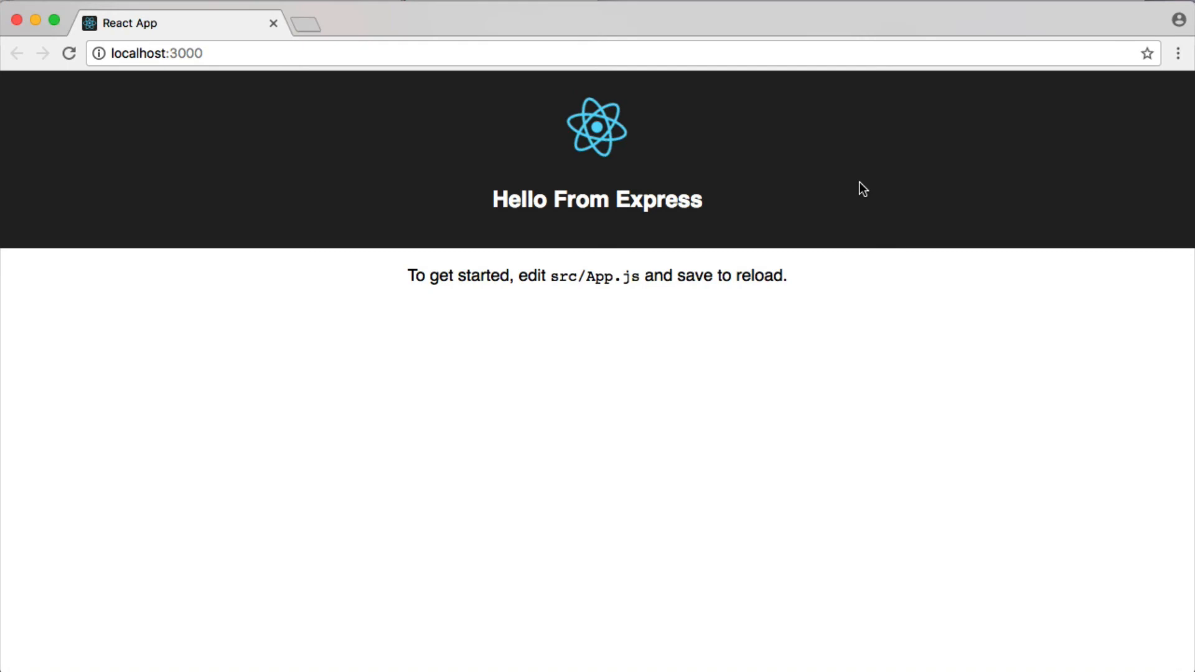
{"action": "key", "text": "super+r"}
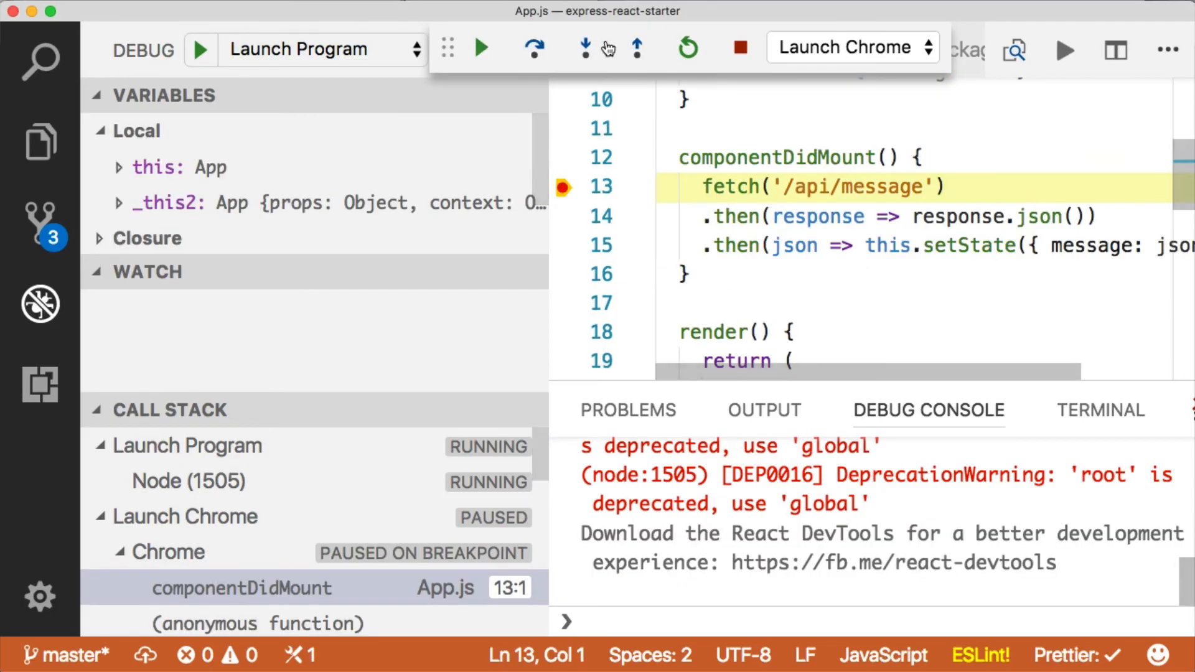
{"action": "key", "text": "F5"}
{"action": "key", "text": "super+Tab"}
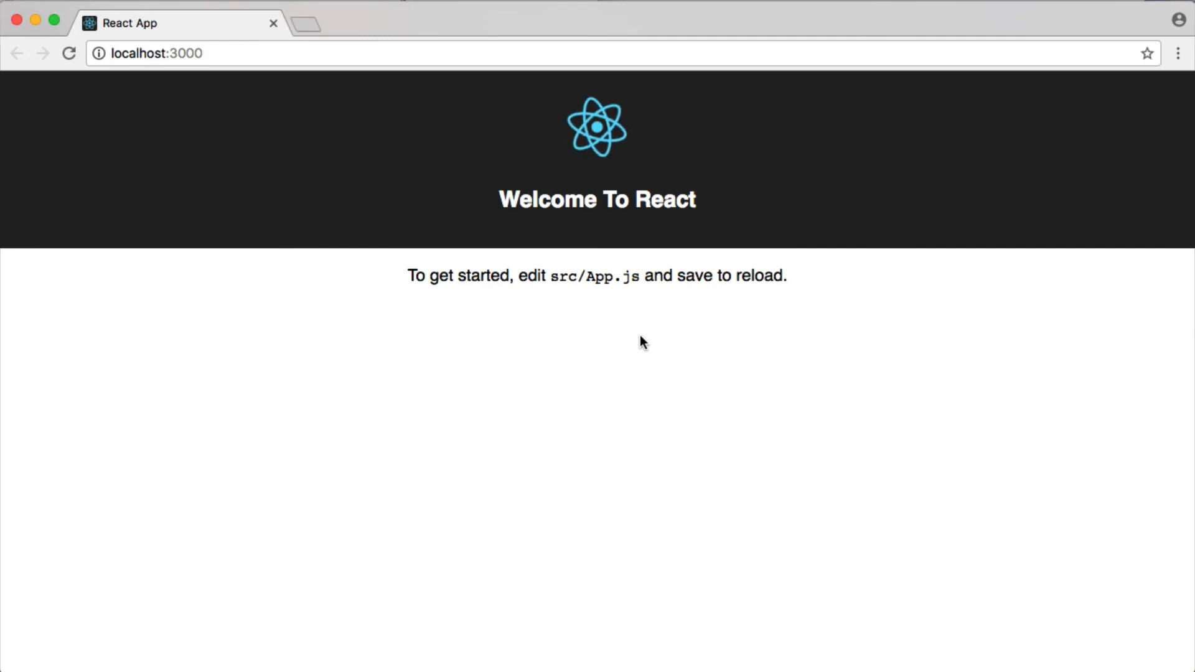
Change the route to return 'Welcome To Express' and select the Launch Program session.
{"action": "key", "text": "super+Tab"}
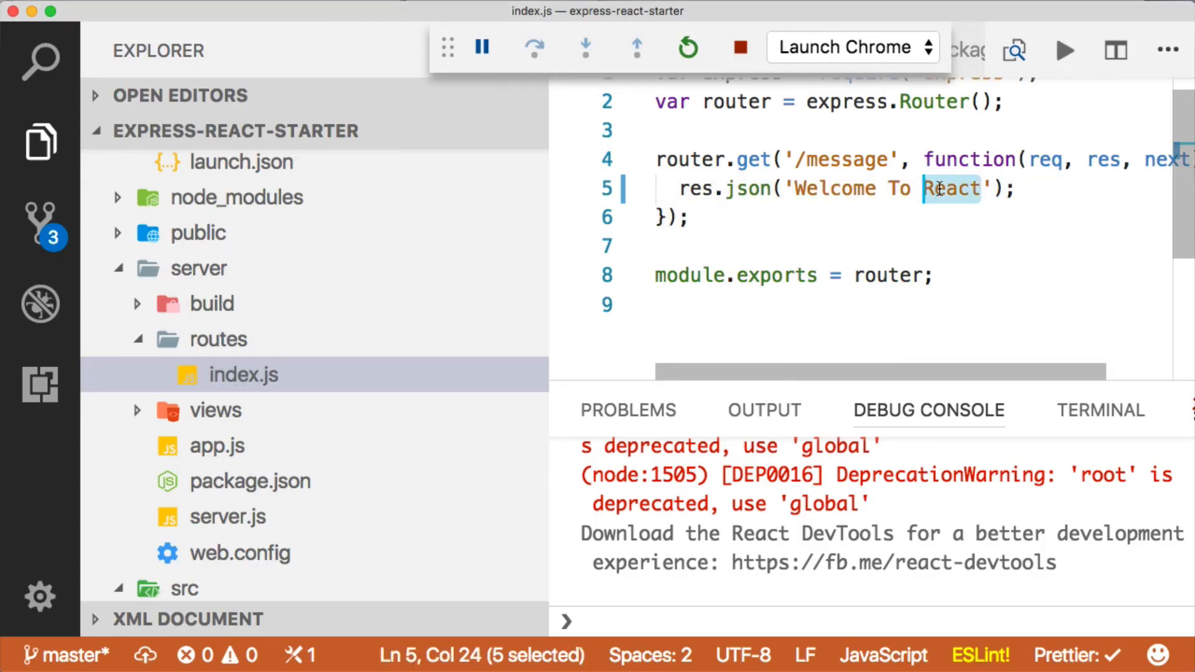
{"action": "type", "text": "Express"}
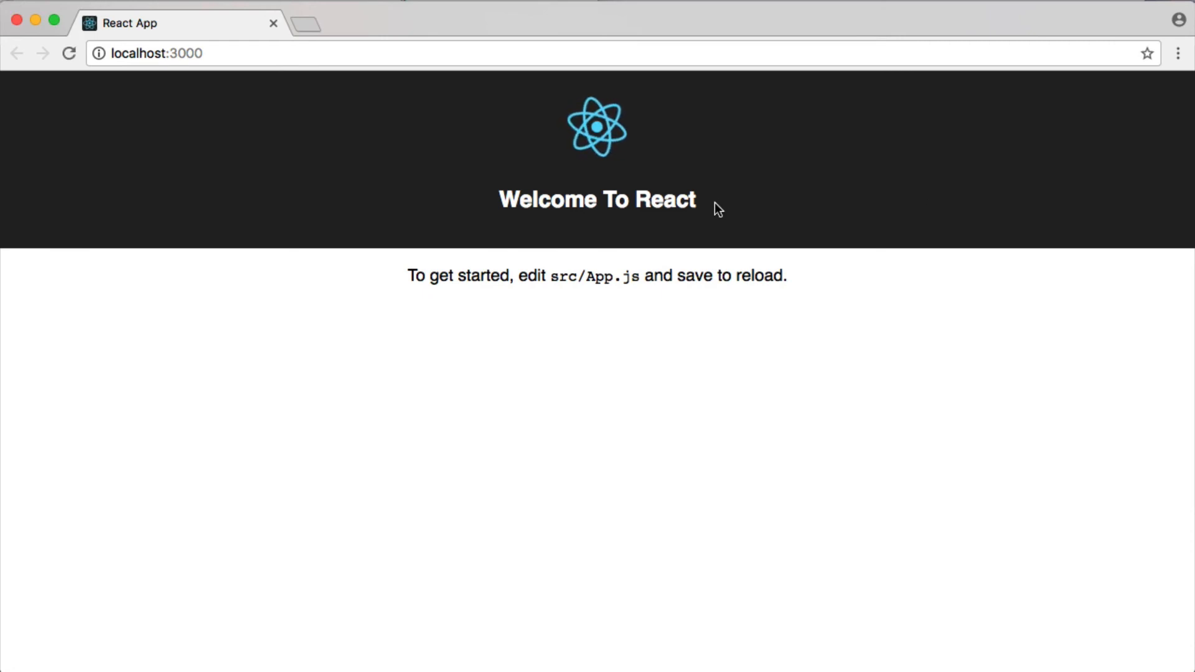
{"action": "double_click", "coordinate": [678, 199]}
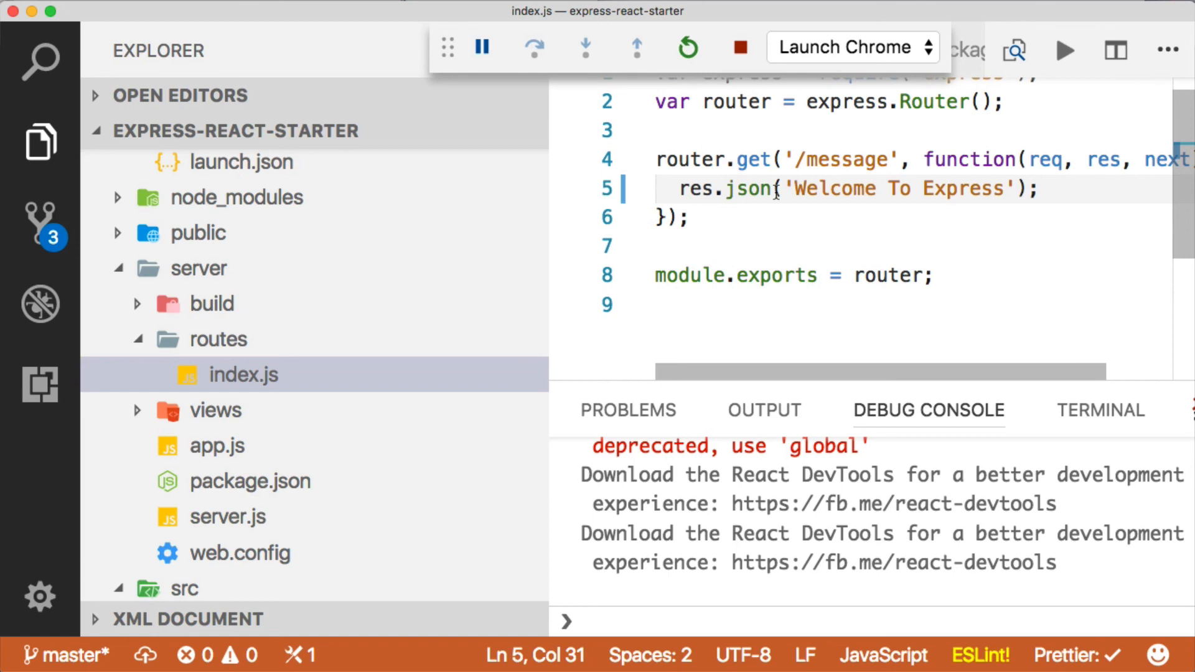
{"action": "left_click", "coordinate": [850, 47]}
{"action": "left_click", "coordinate": [843, 25]}
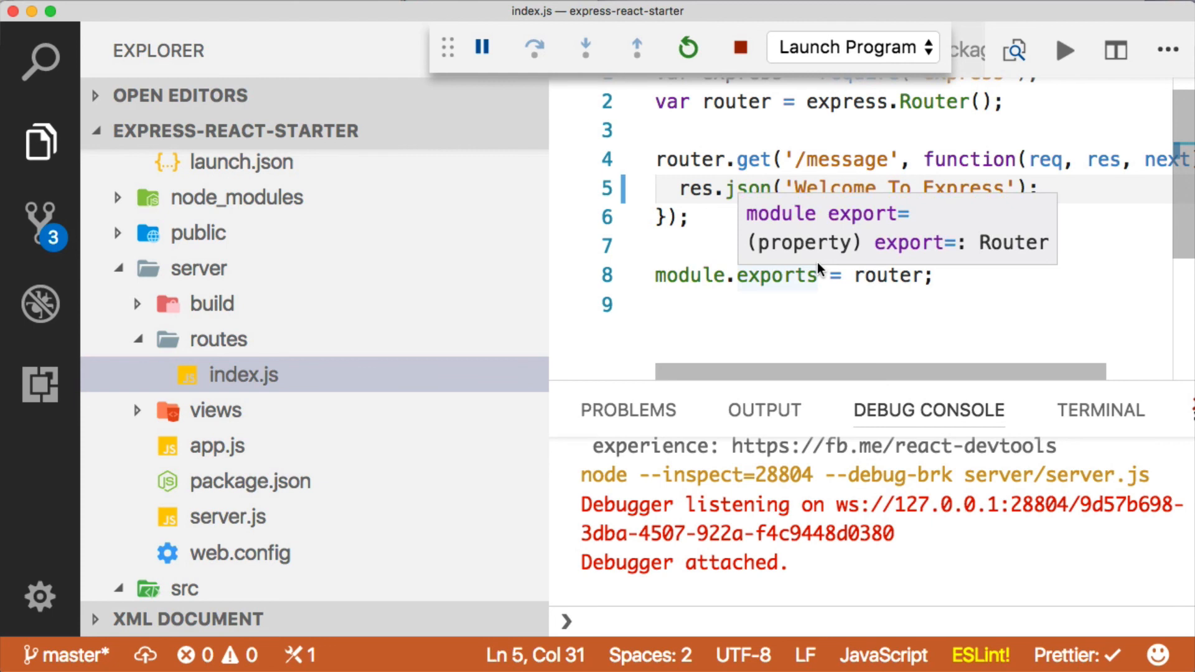
Restart the server session and reload Chrome to show Welcome To Express.
{"action": "key", "text": "super+Tab"}
{"action": "key", "text": "super+r"}
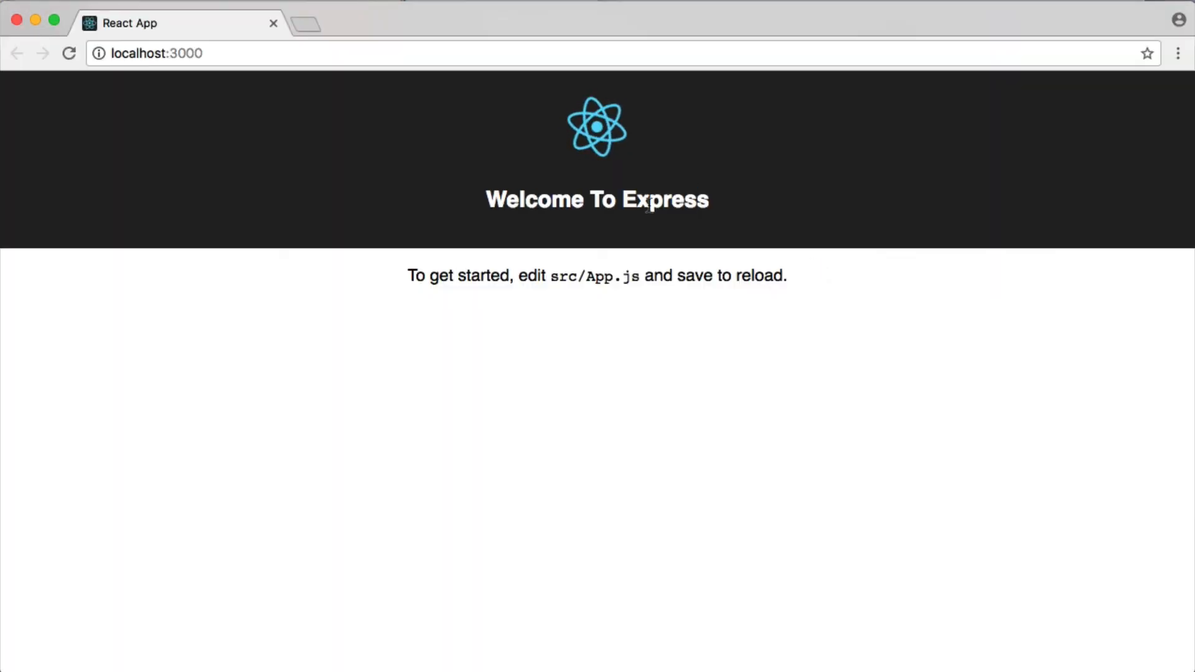
Highlight 'Express' in Chrome's Welcome To Express heading and return to index.js in the editor.
{"action": "double_click", "coordinate": [649, 207]}
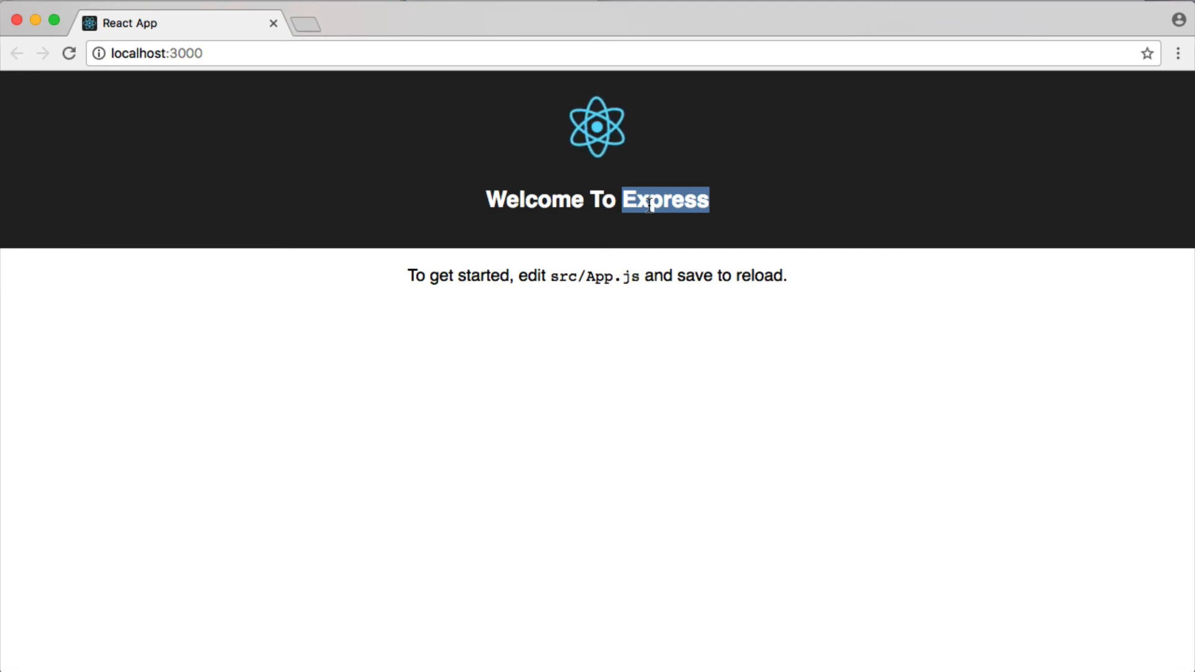
{"action": "key", "text": "super+Tab"}
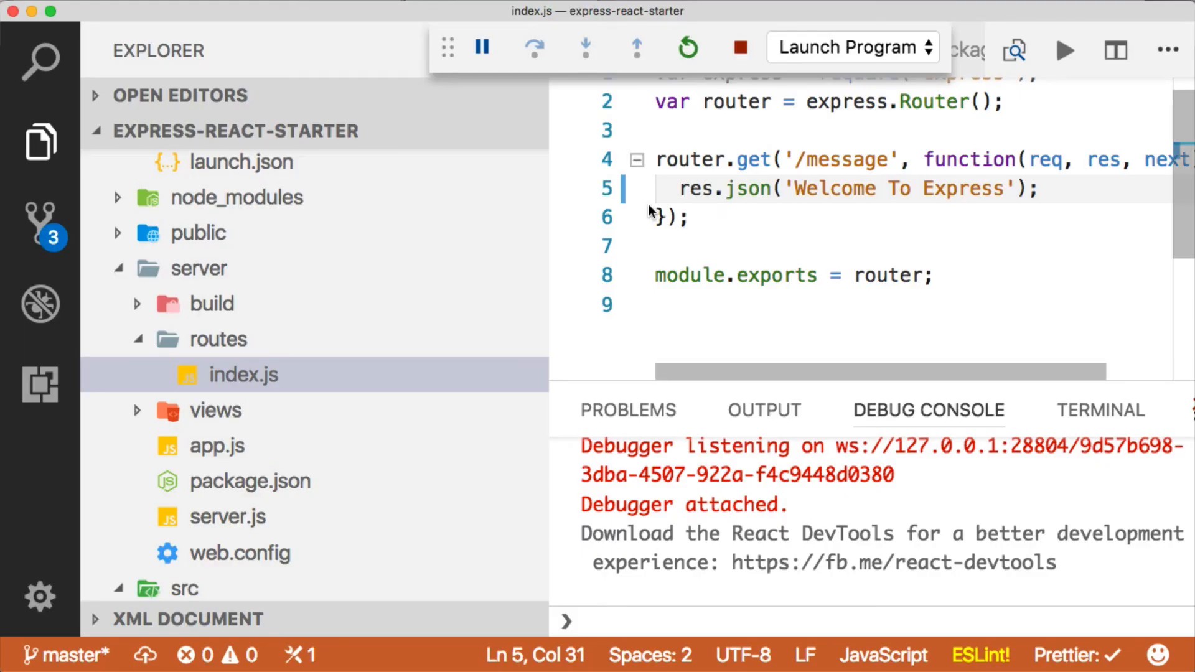